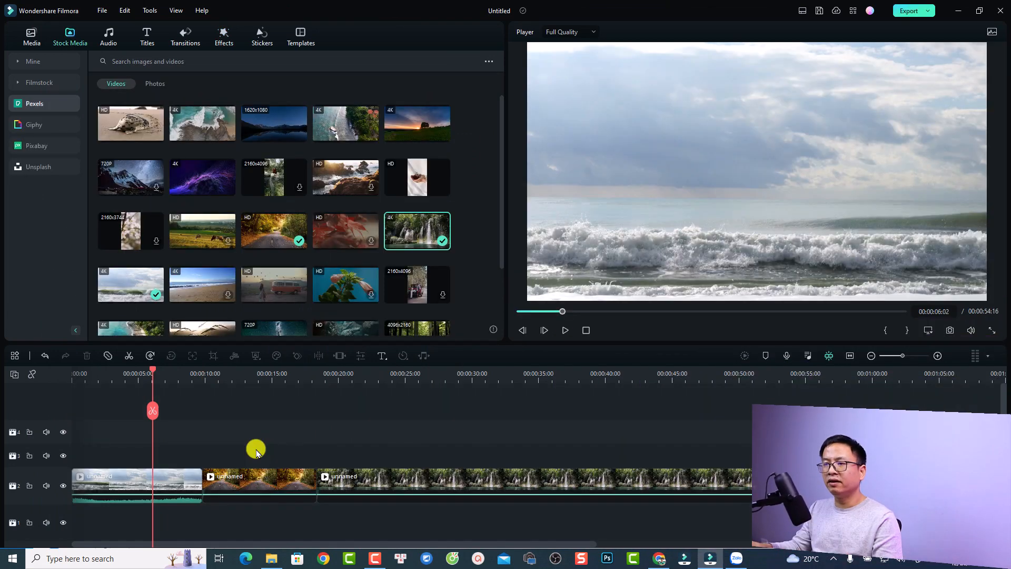
{"action": "left_click", "coordinate": [210, 474]}
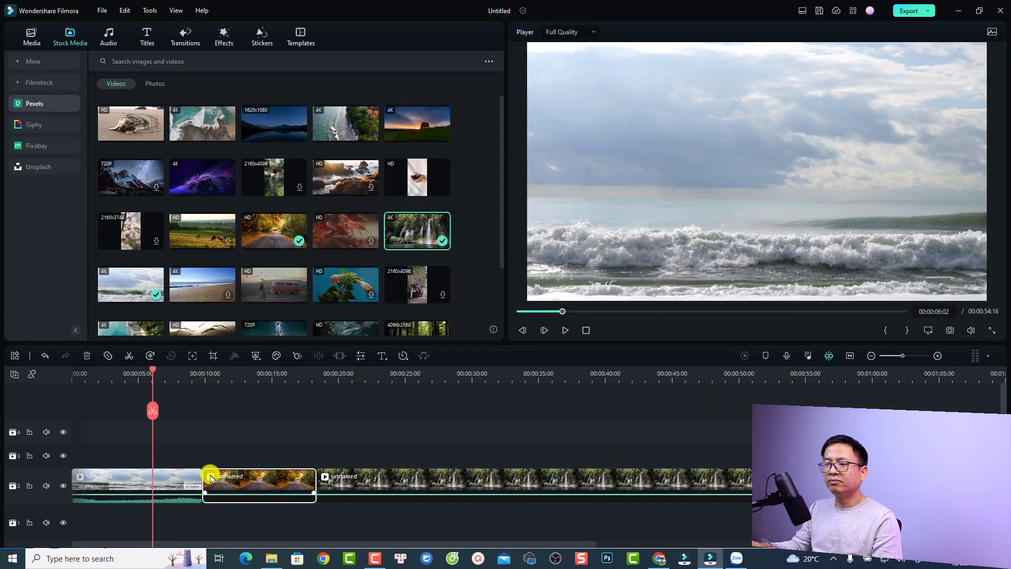
{"action": "left_click", "coordinate": [172, 476]}
{"action": "left_click", "coordinate": [227, 480]}
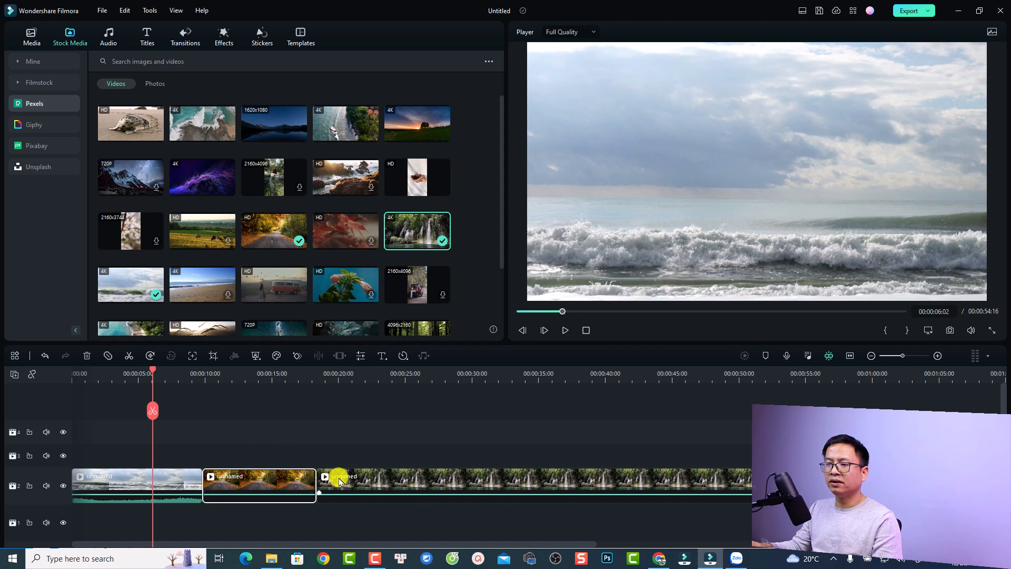
{"action": "left_click", "coordinate": [343, 479]}
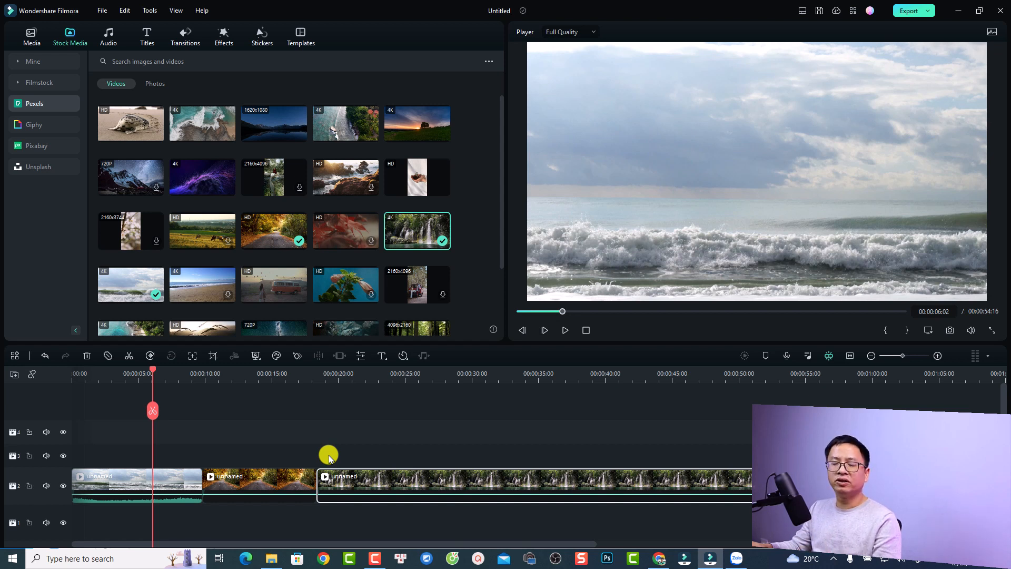
Play back the plain cut between the ocean clip and the autumn road clip, and return the playhead to before it
{"action": "left_click", "coordinate": [195, 479]}
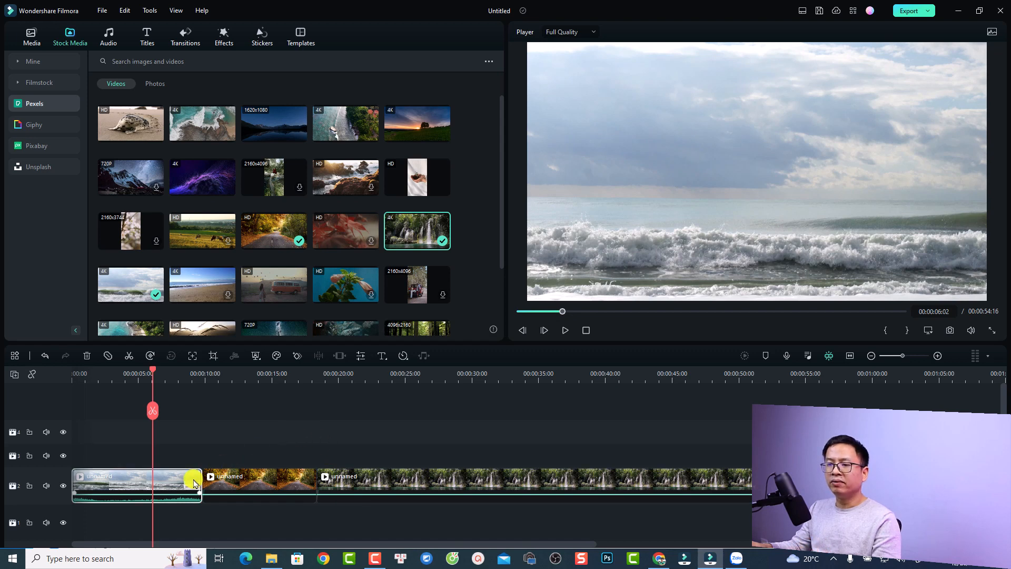
{"action": "left_click", "coordinate": [187, 374]}
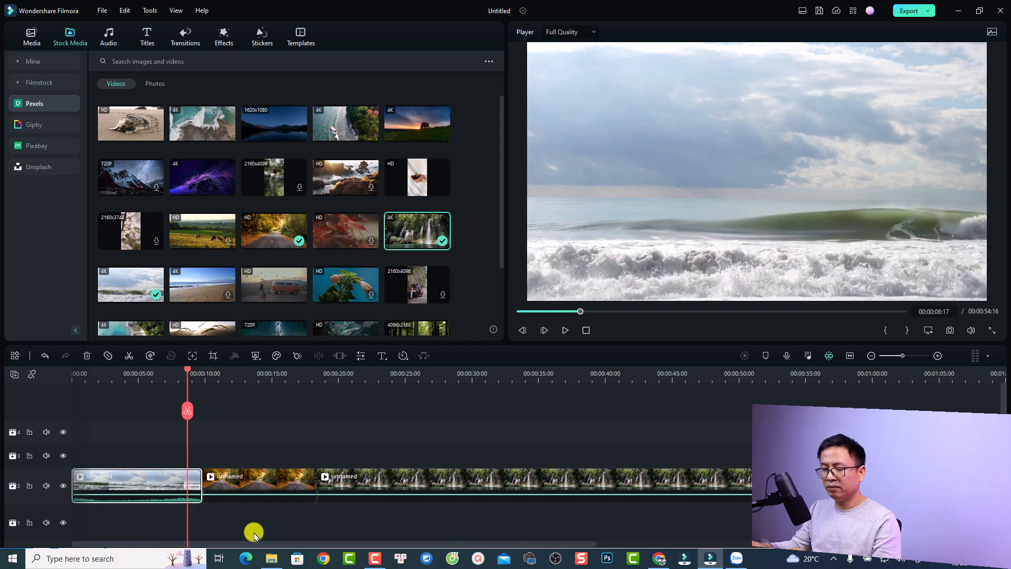
{"action": "key", "text": "space"}
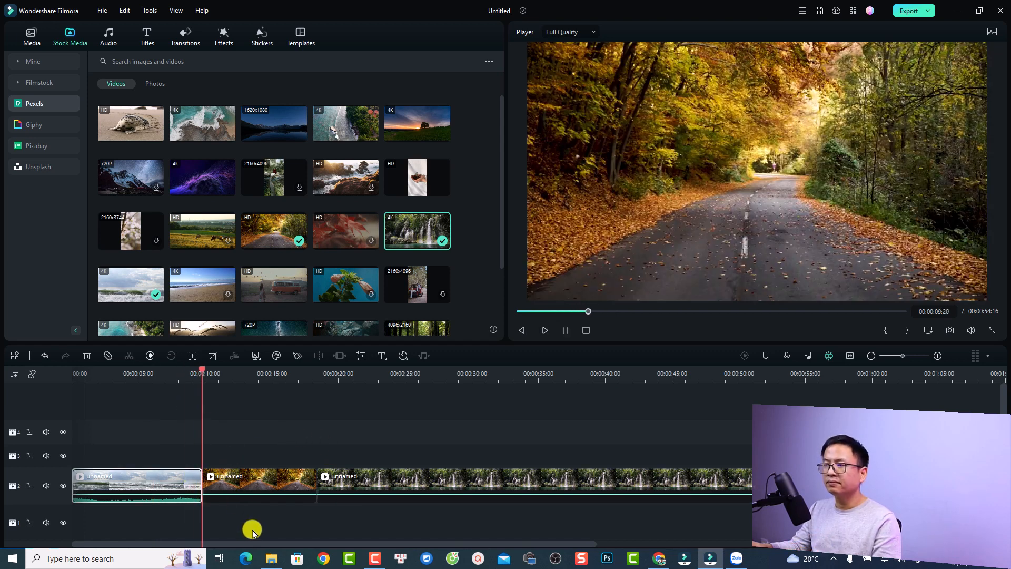
{"action": "key", "text": "space"}
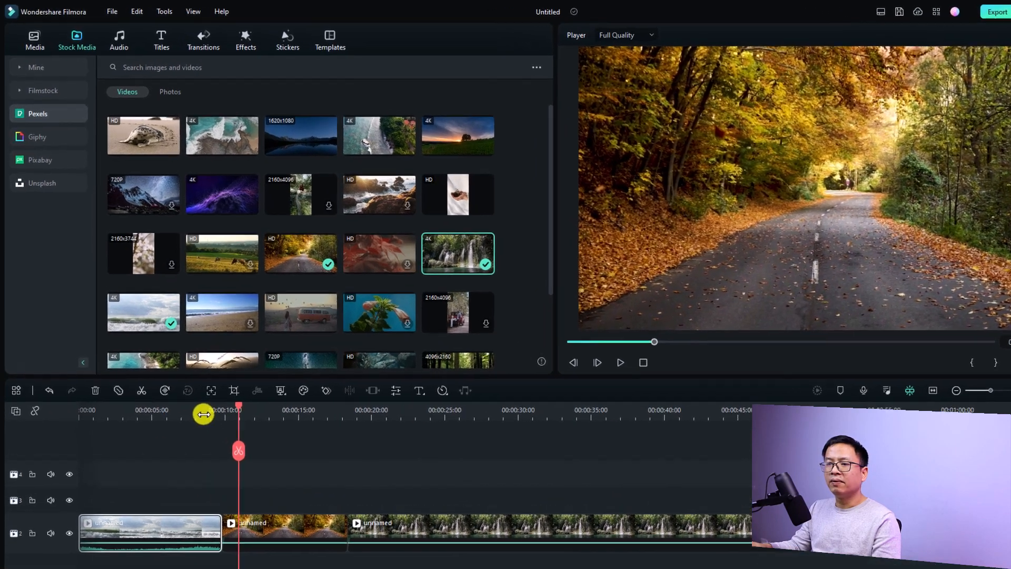
{"action": "left_click", "coordinate": [185, 377]}
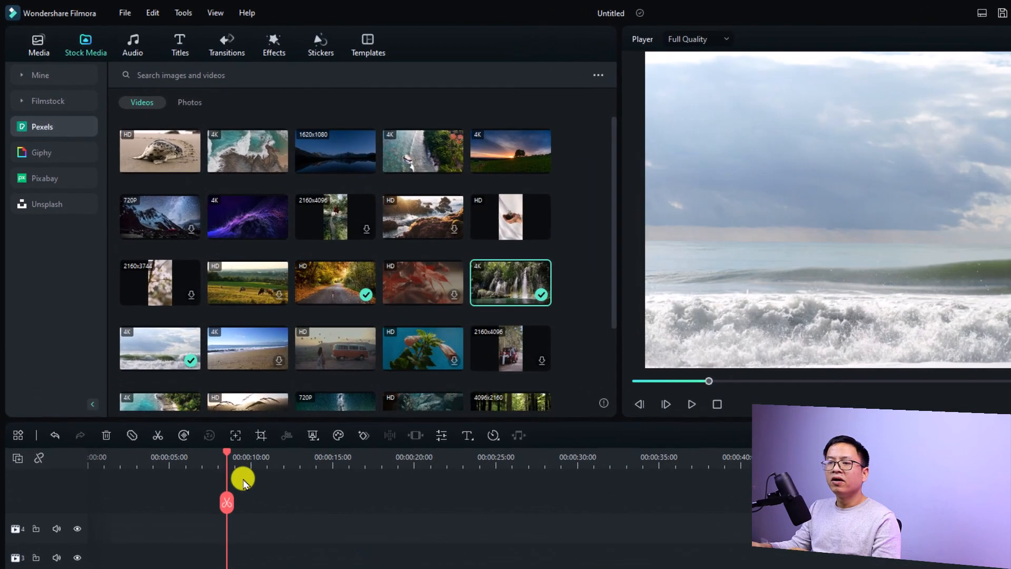
Open the transitions library and look through the favorites and the recommended Trending and New collections
{"action": "left_click", "coordinate": [227, 47]}
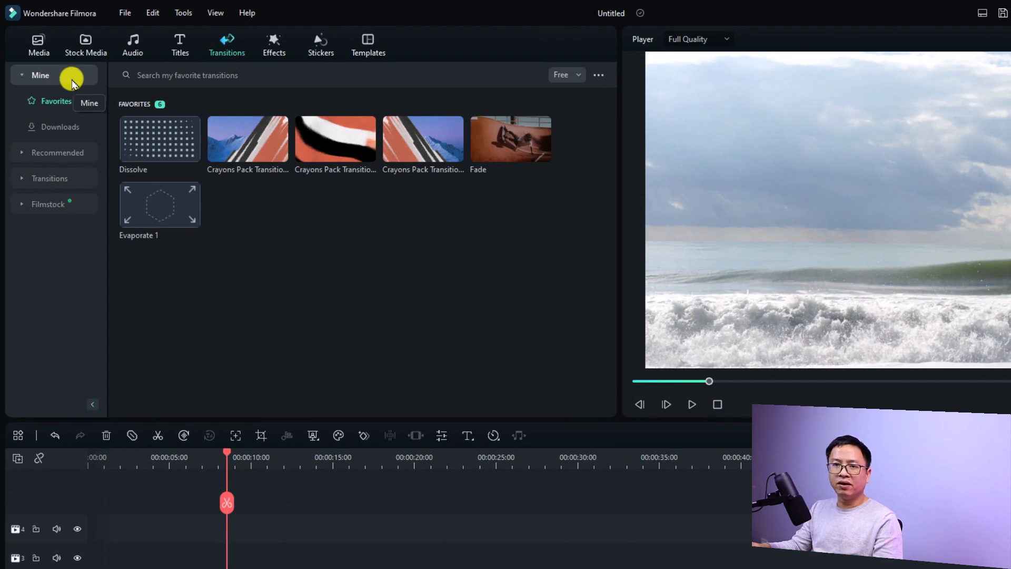
{"action": "left_click", "coordinate": [21, 74]}
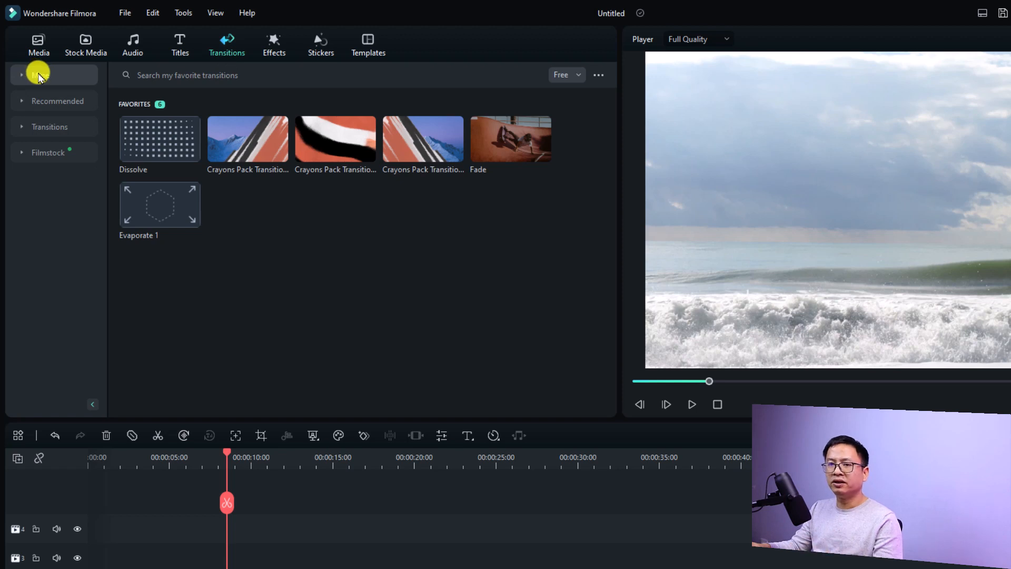
{"action": "left_click", "coordinate": [31, 100]}
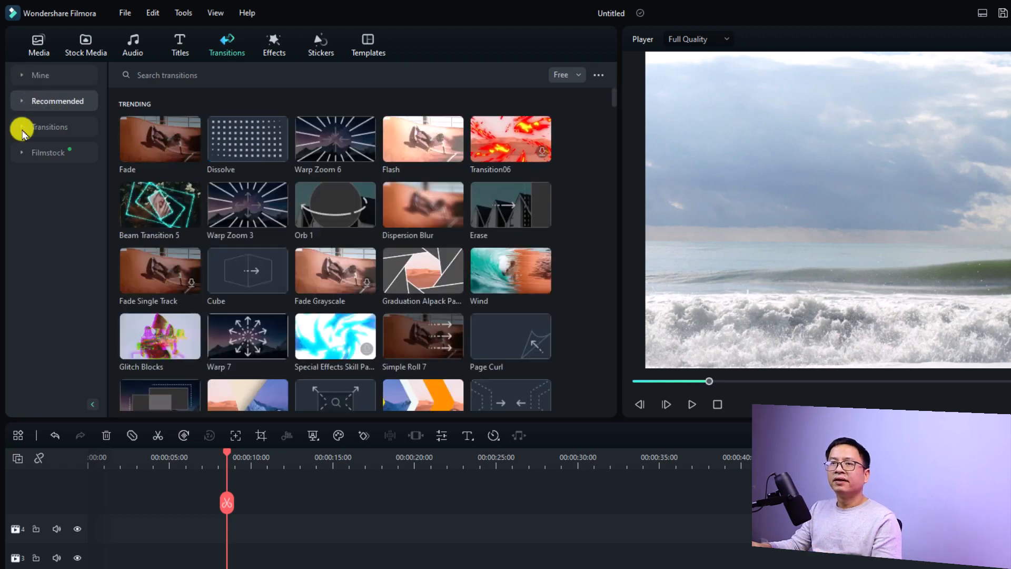
{"action": "left_click", "coordinate": [23, 101]}
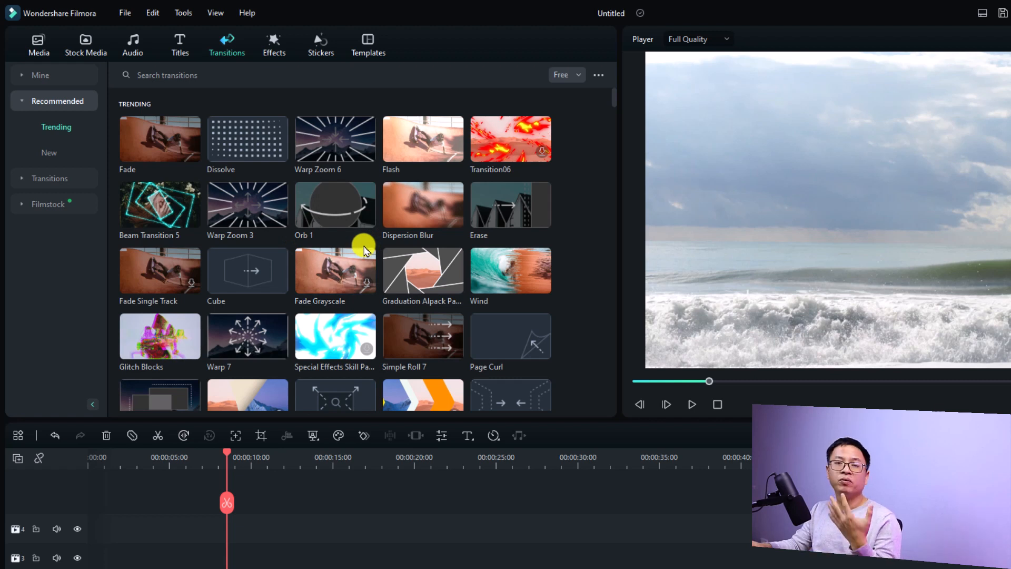
{"action": "left_click", "coordinate": [43, 154]}
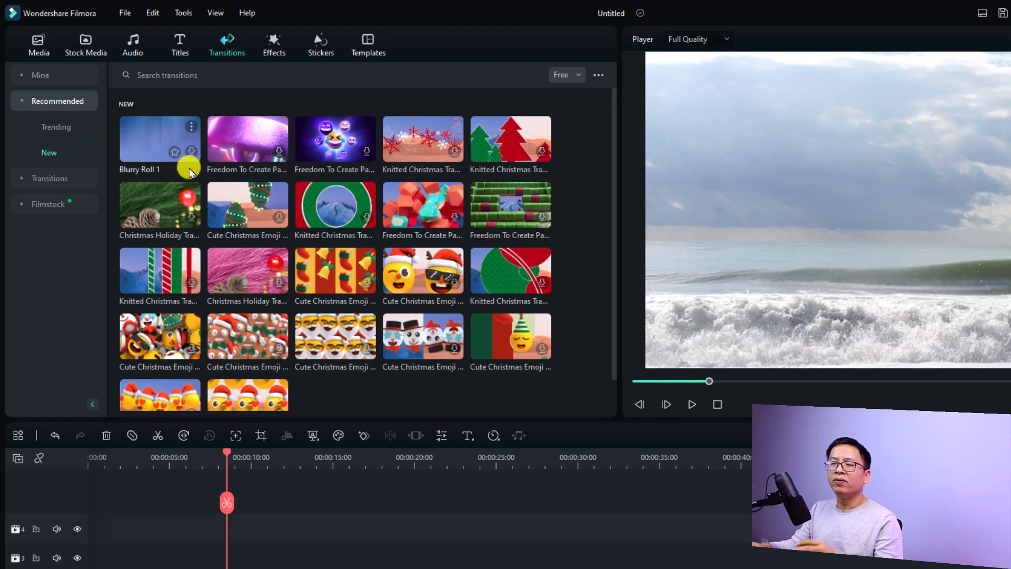
Browse the transition categories Christmas, Vertical, Fade & Dissolve, Warp, Speed Blur and Slideshow
{"action": "left_click", "coordinate": [17, 177]}
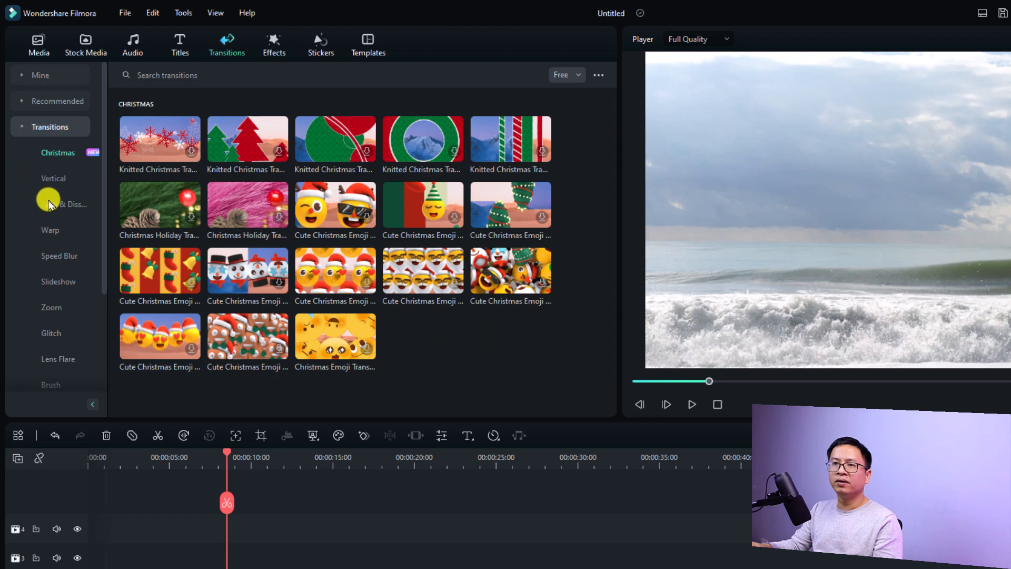
{"action": "left_click", "coordinate": [51, 178]}
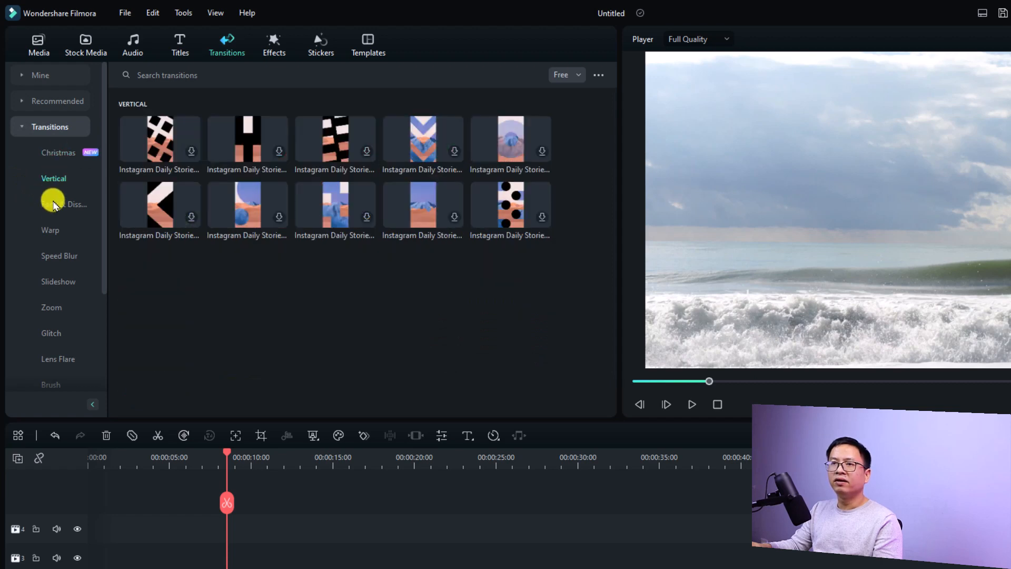
{"action": "left_click", "coordinate": [53, 204]}
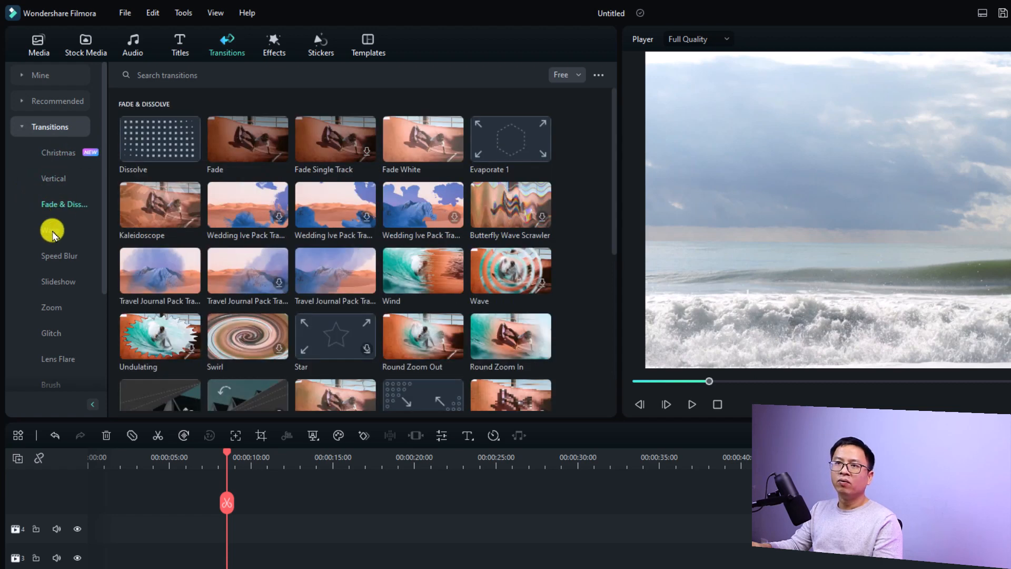
{"action": "left_click", "coordinate": [50, 229]}
{"action": "left_click", "coordinate": [54, 257]}
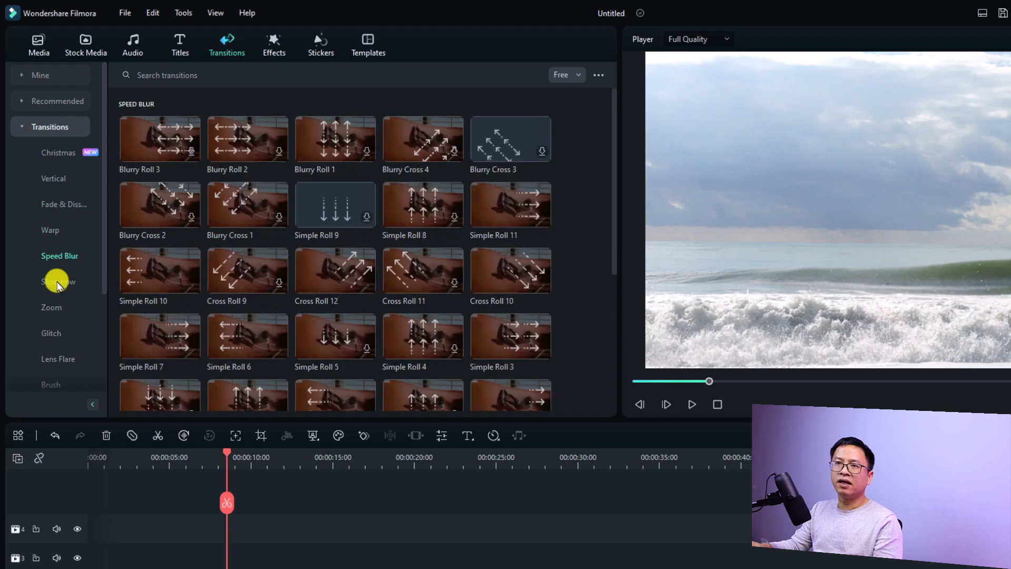
{"action": "left_click", "coordinate": [52, 280]}
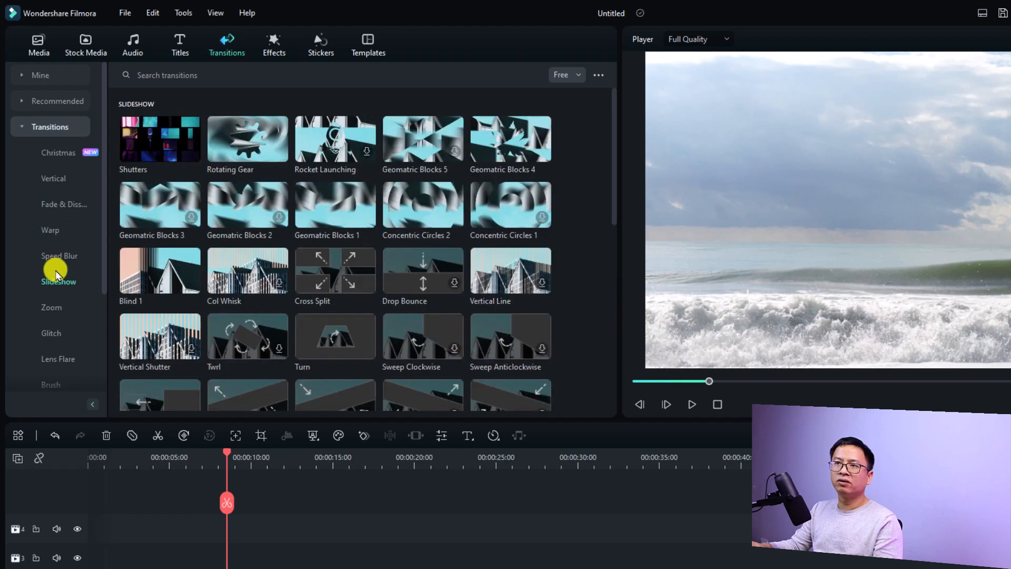
{"action": "left_click", "coordinate": [23, 126]}
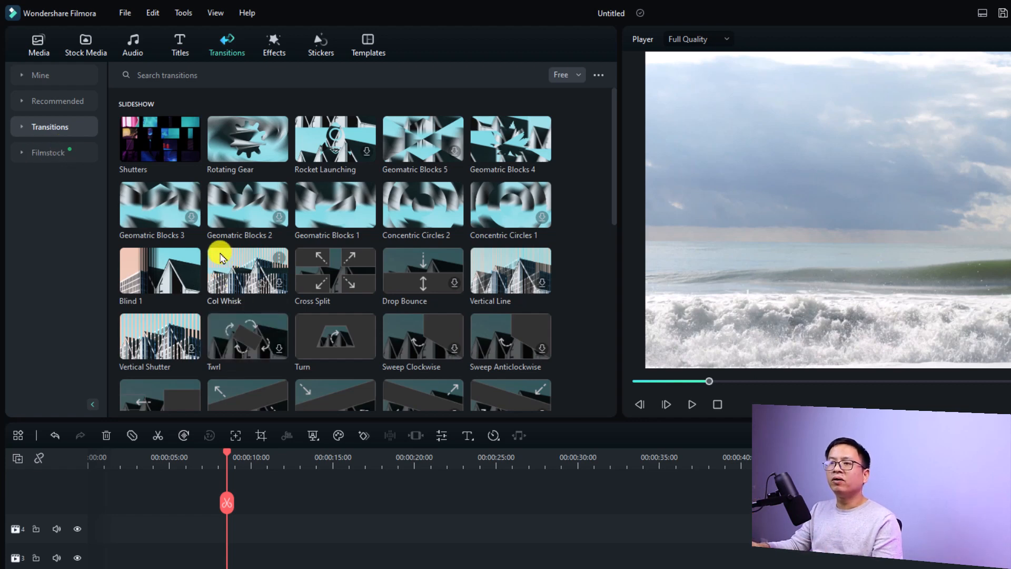
Add the Dissolve transition from the Fade & Dissolve category at the cut between the ocean and autumn road clips
{"action": "left_click", "coordinate": [23, 129]}
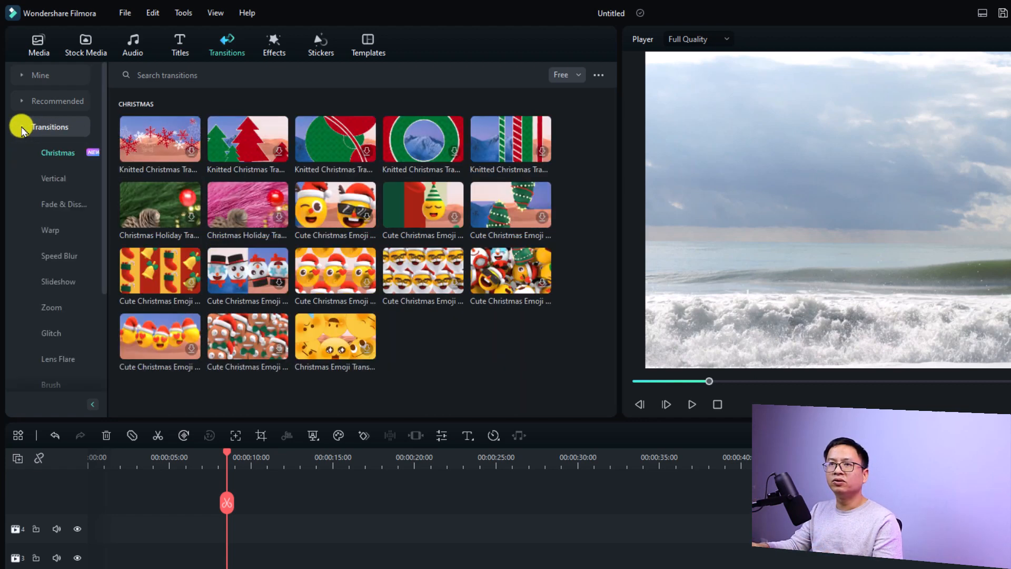
{"action": "left_click", "coordinate": [58, 204]}
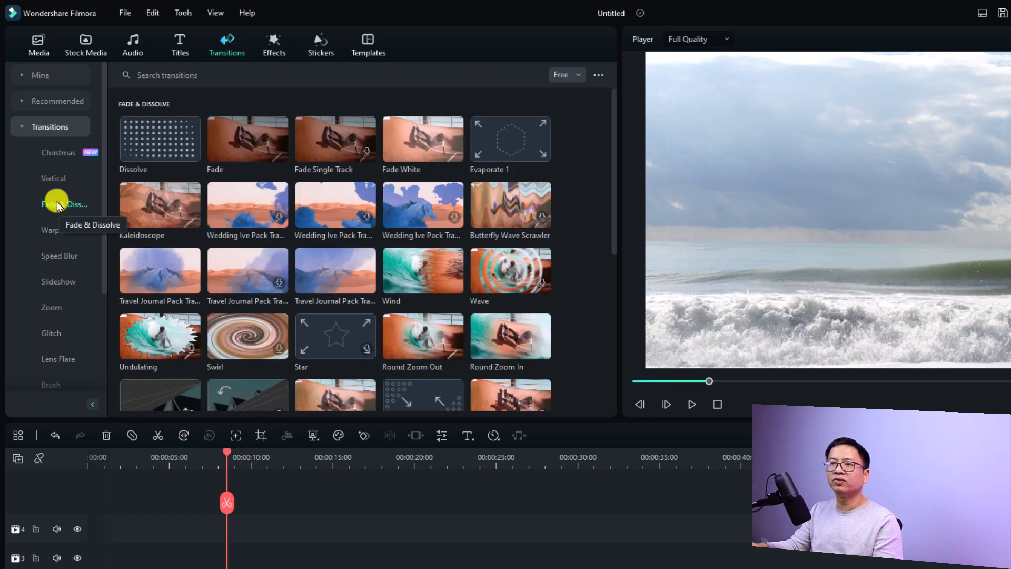
{"action": "left_click", "coordinate": [155, 149]}
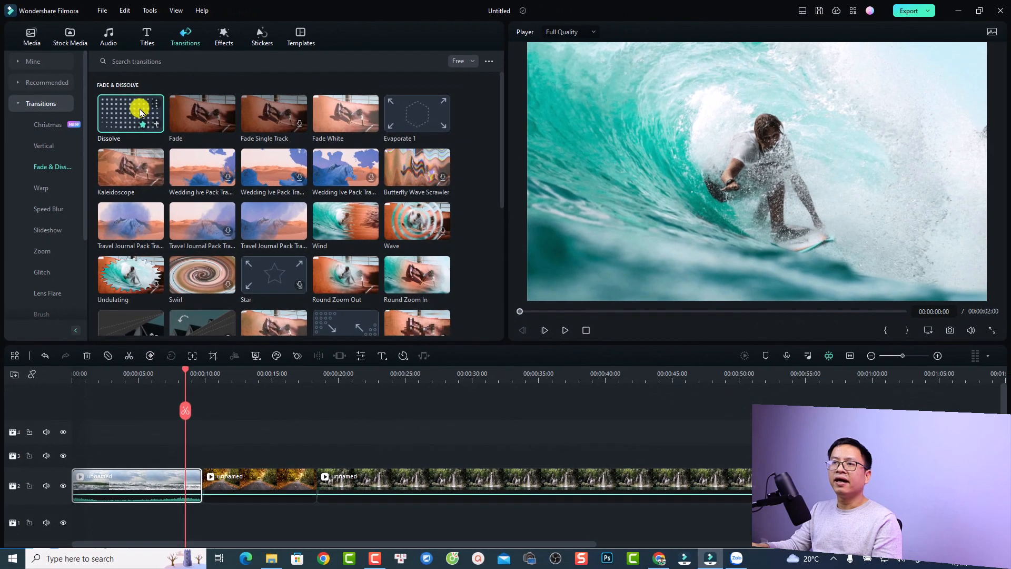
{"action": "left_click_drag", "start_coordinate": [140, 148], "coordinate": [202, 466]}
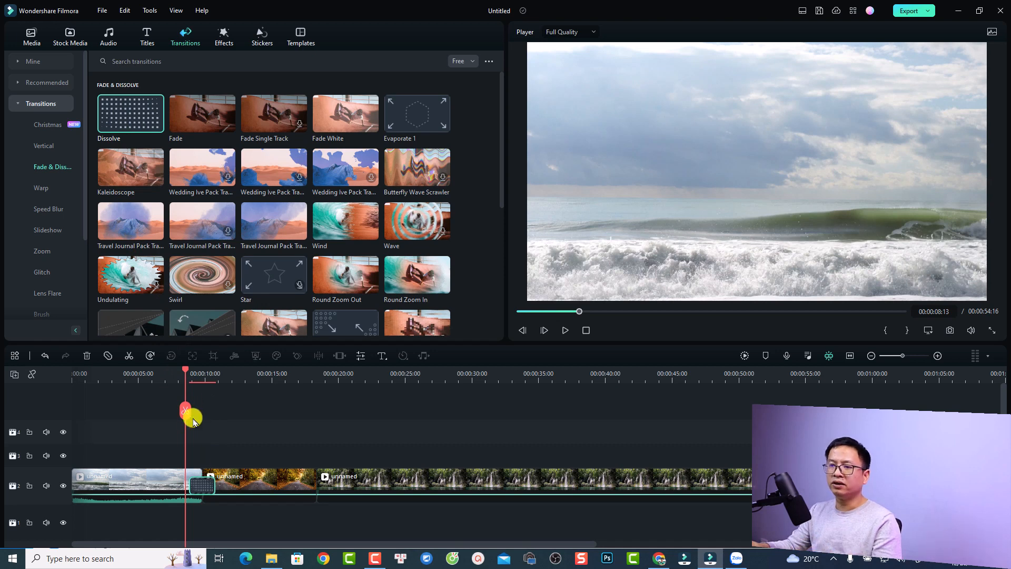
Play back the Dissolve transition from the end of the ocean clip into the autumn road clip
{"action": "left_click", "coordinate": [172, 372]}
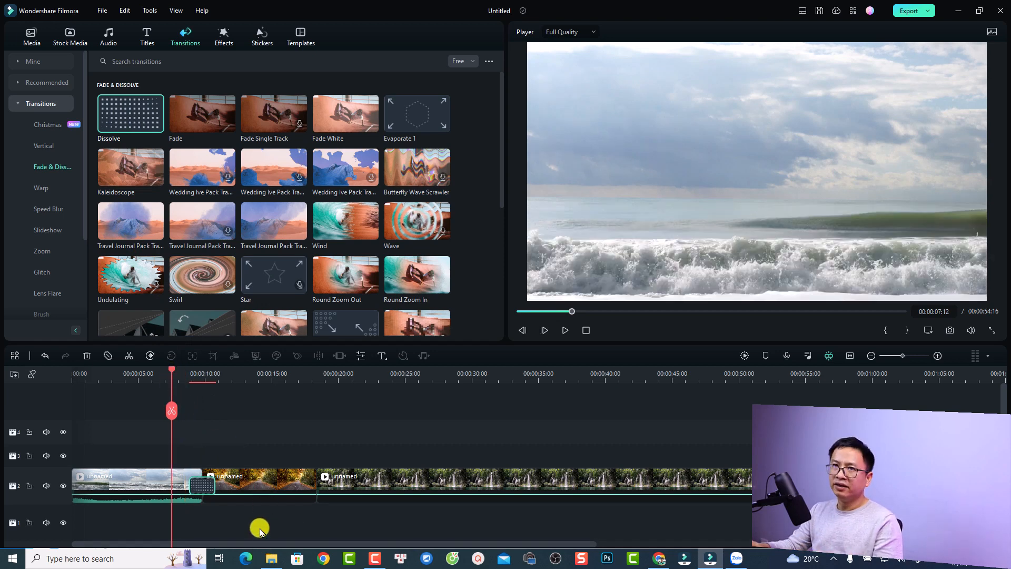
{"action": "key", "text": "space"}
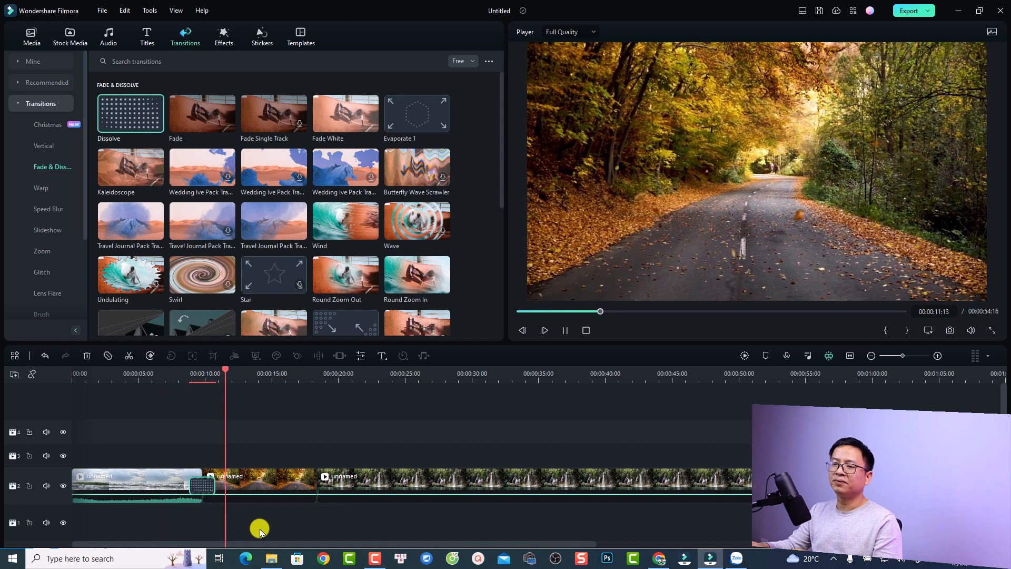
{"action": "key", "text": "space"}
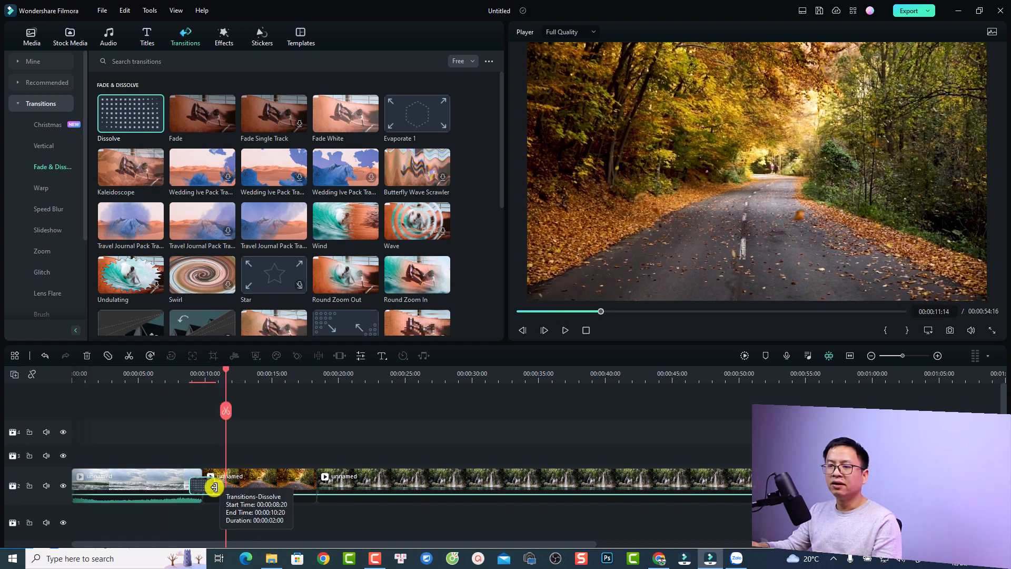
Stretch the Dissolve transition slightly on the timeline, and set its exact duration to 00:00:01:00
{"action": "mouse_move", "coordinate": [213, 487]}
{"action": "left_mouse_down"}
{"action": "mouse_move", "coordinate": [253, 487]}
{"action": "mouse_move", "coordinate": [219, 485]}
{"action": "left_mouse_up"}
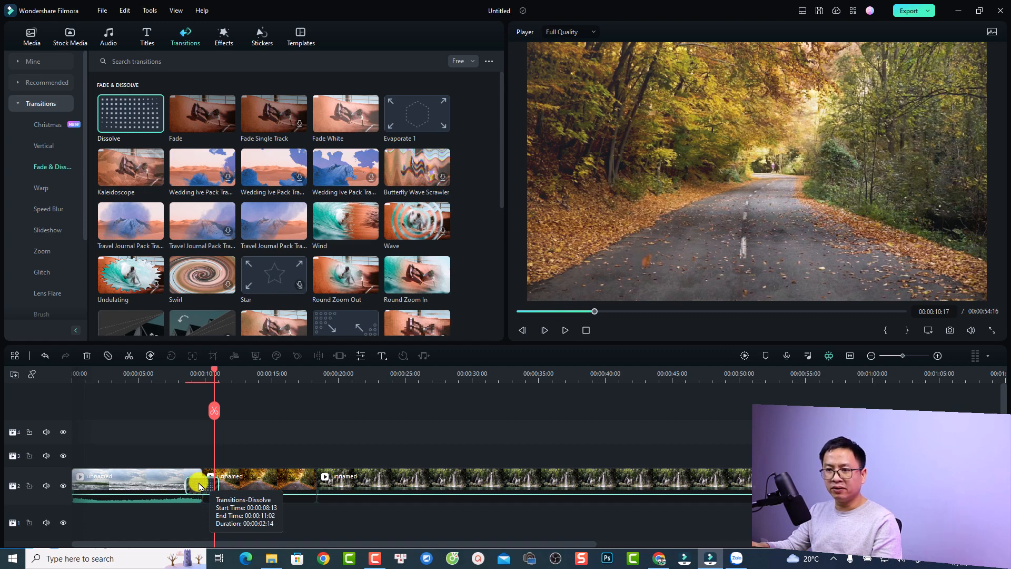
{"action": "right_click", "coordinate": [199, 485]}
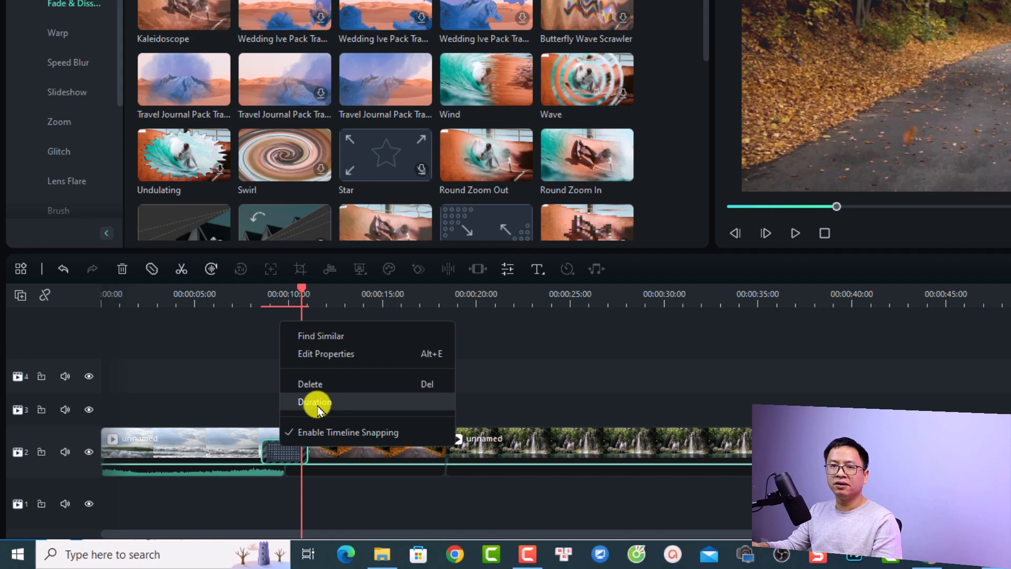
{"action": "left_click", "coordinate": [316, 401]}
{"action": "left_click", "coordinate": [533, 241]}
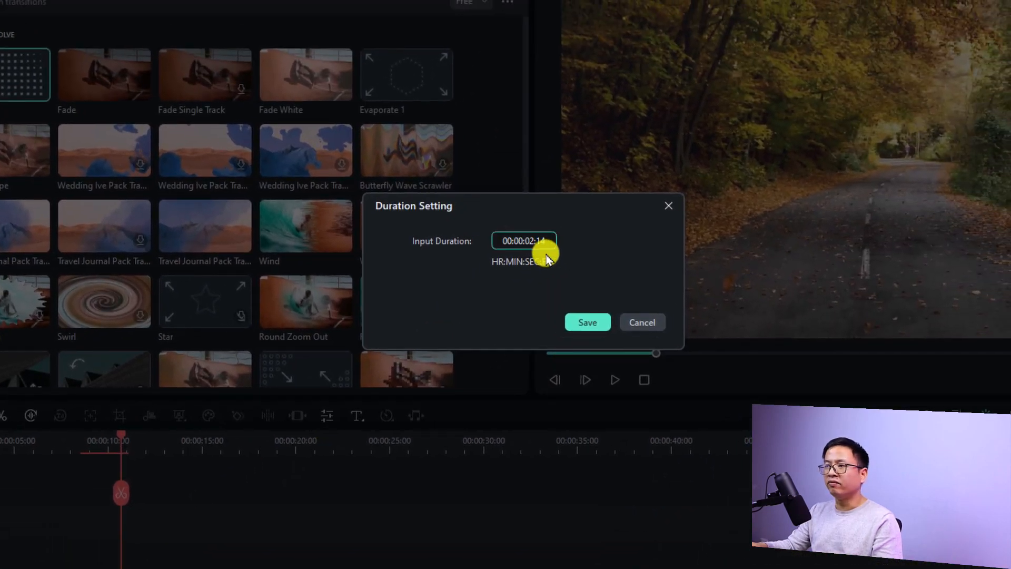
{"action": "key", "text": "BackSpace"}
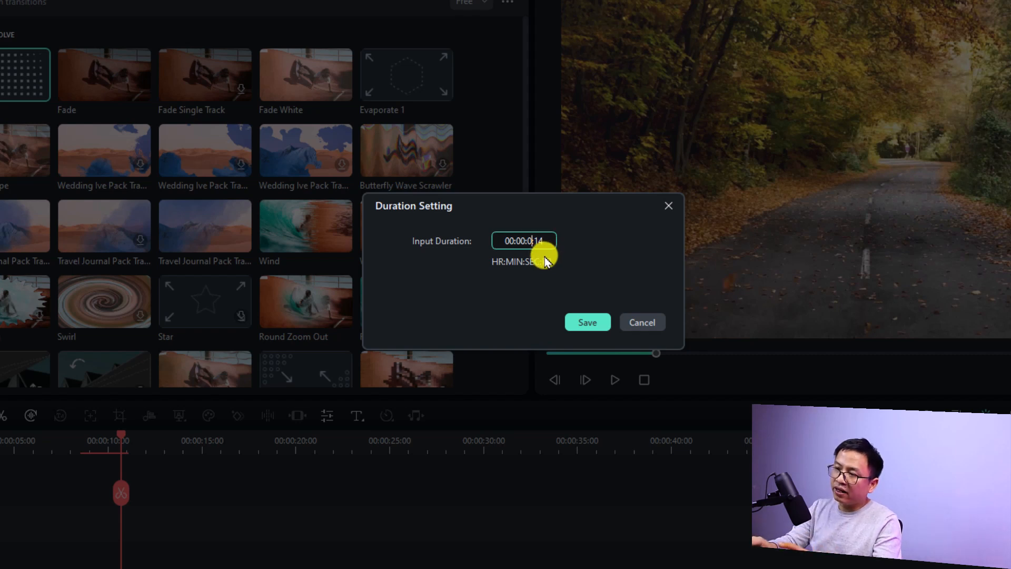
{"action": "type", "text": "1"}
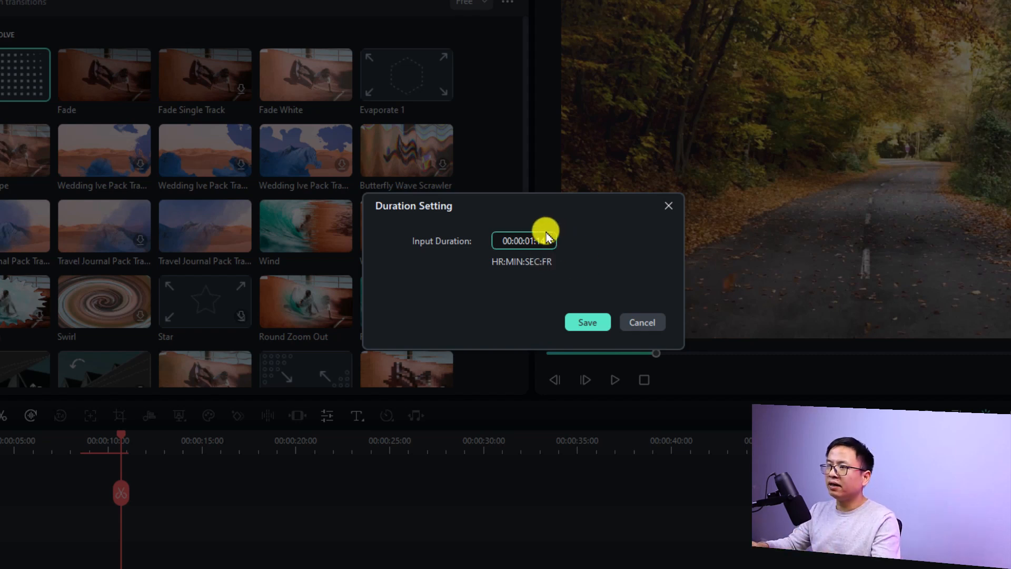
{"action": "key", "text": "BackSpace"}
{"action": "key", "text": "BackSpace"}
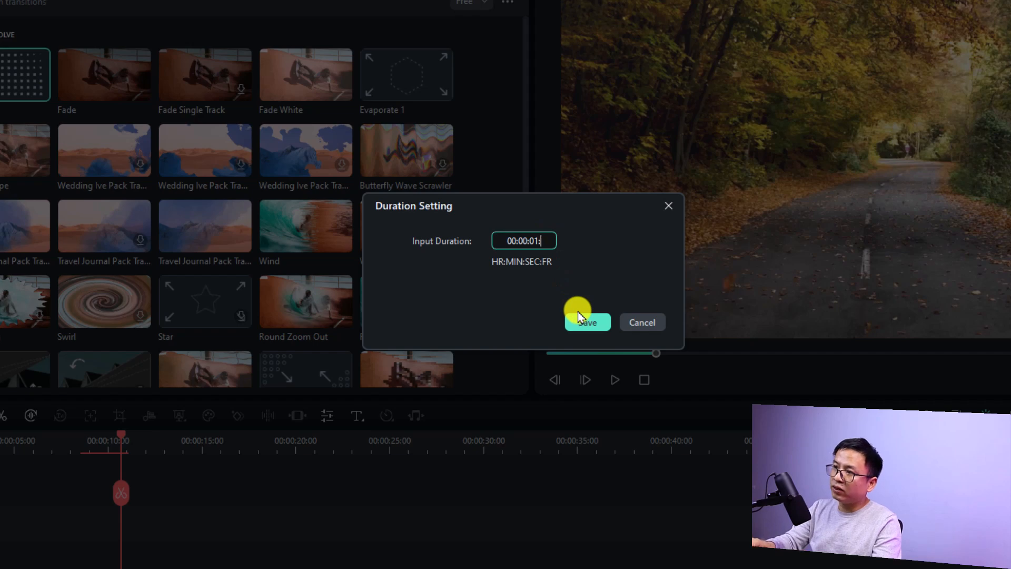
{"action": "type", "text": "00"}
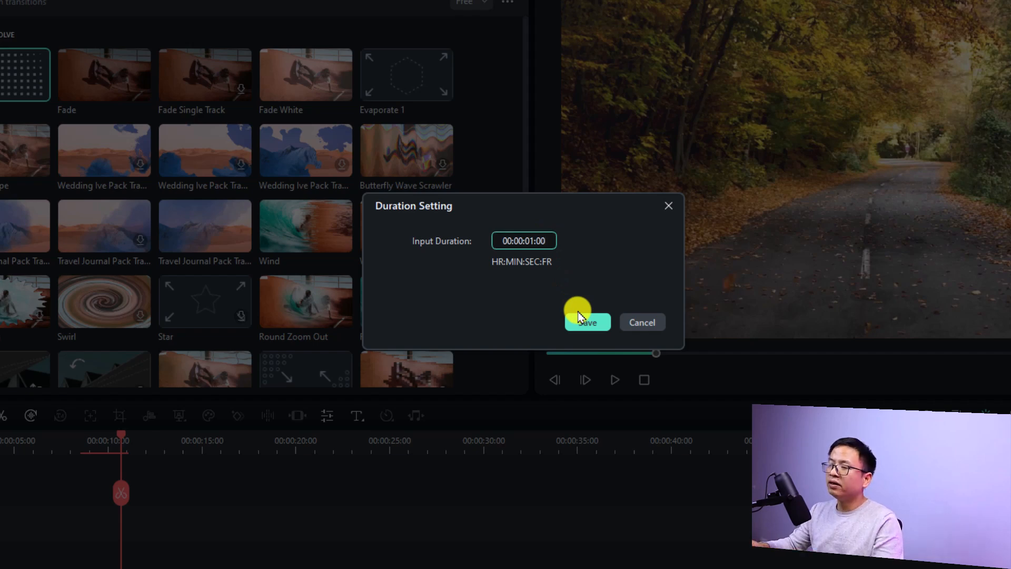
{"action": "left_click", "coordinate": [579, 322]}
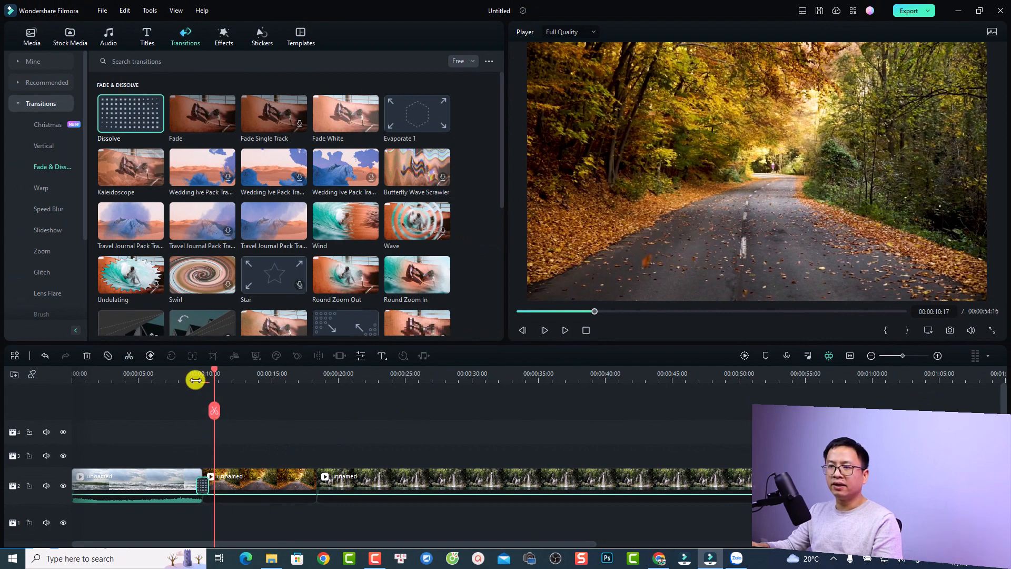
Play back the shortened Dissolve transition between the ocean and autumn road clips, and find transitions similar to it
{"action": "left_click", "coordinate": [195, 379]}
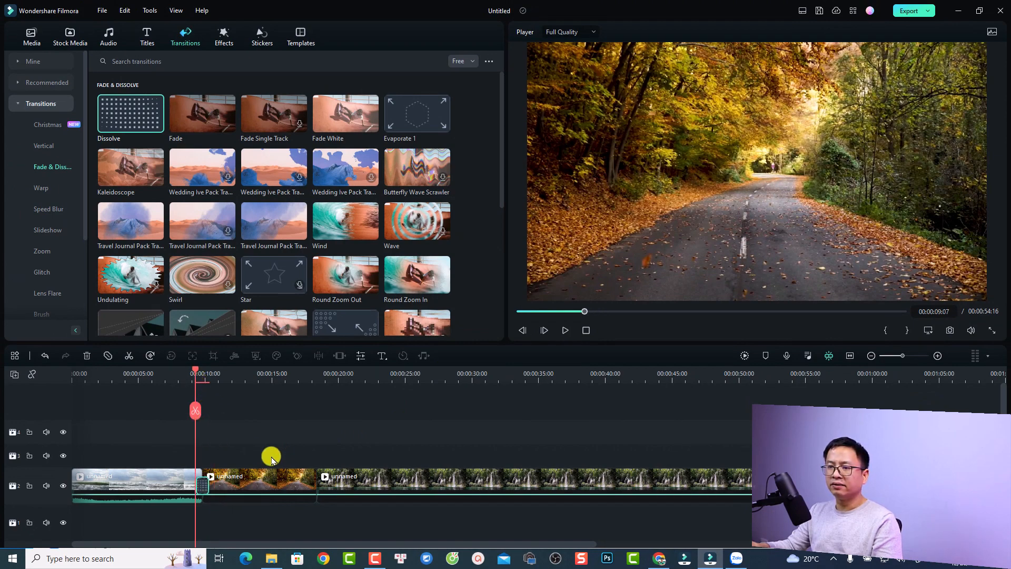
{"action": "key", "text": "space"}
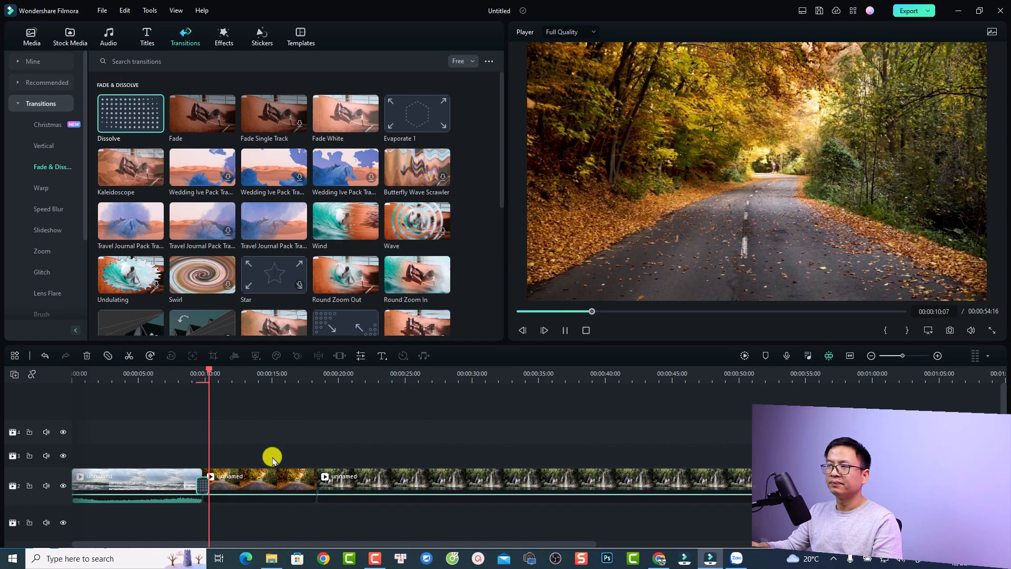
{"action": "key", "text": "space"}
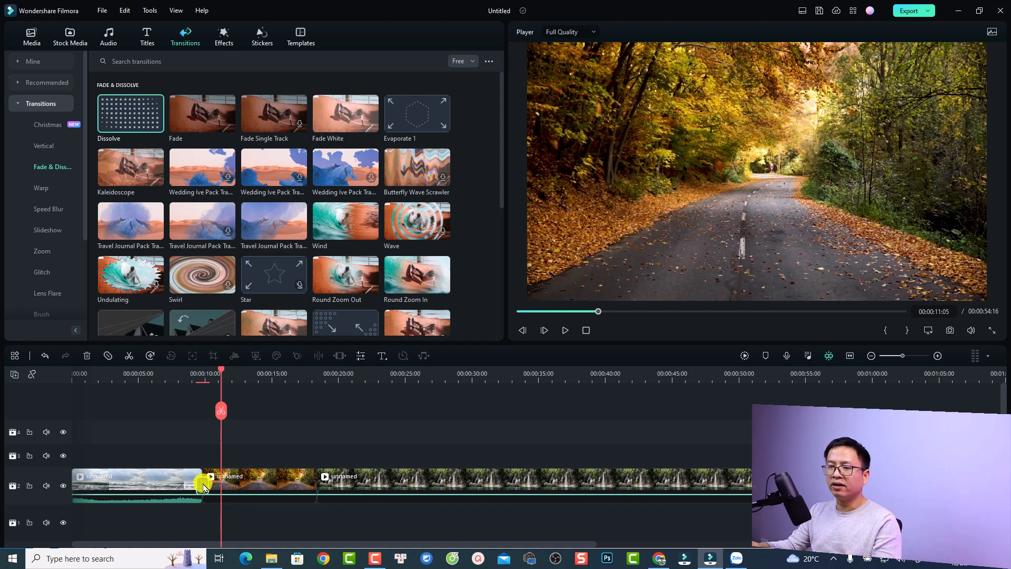
{"action": "right_click", "coordinate": [203, 485]}
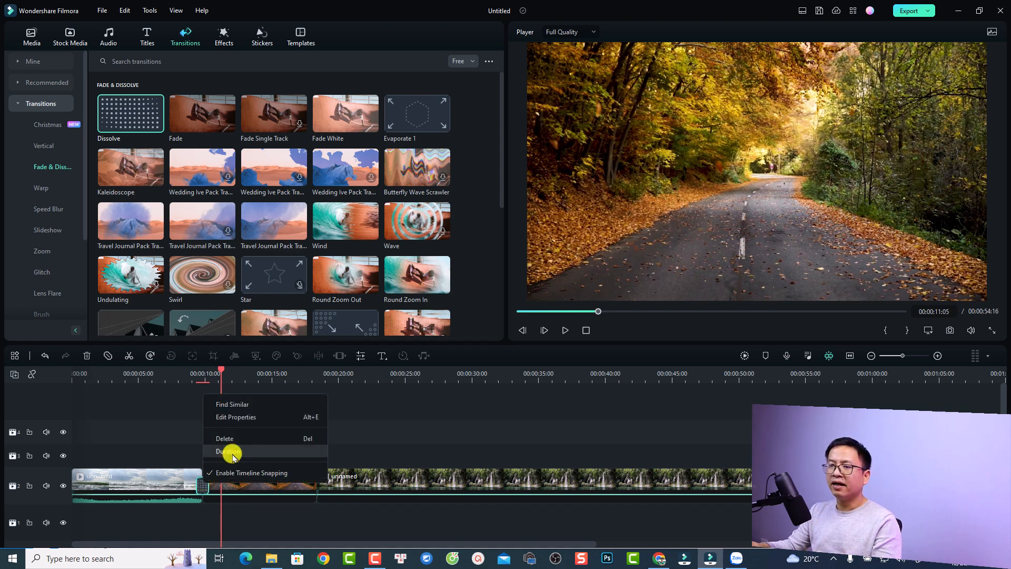
{"action": "left_click", "coordinate": [232, 405]}
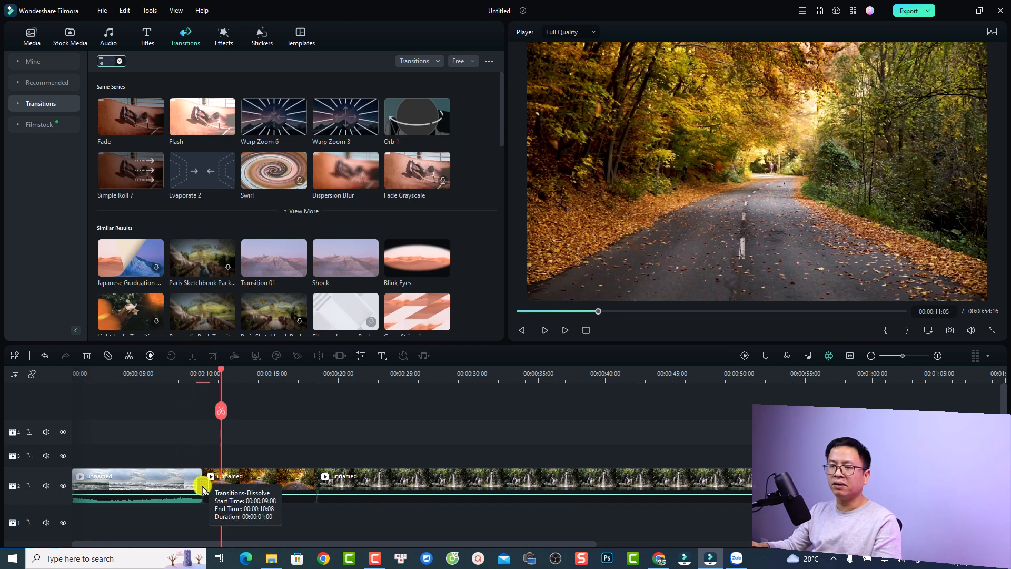
Try the Prefix and Postfix transition modes on the Dissolve transition, and return it to Overlap
{"action": "double_click", "coordinate": [202, 488]}
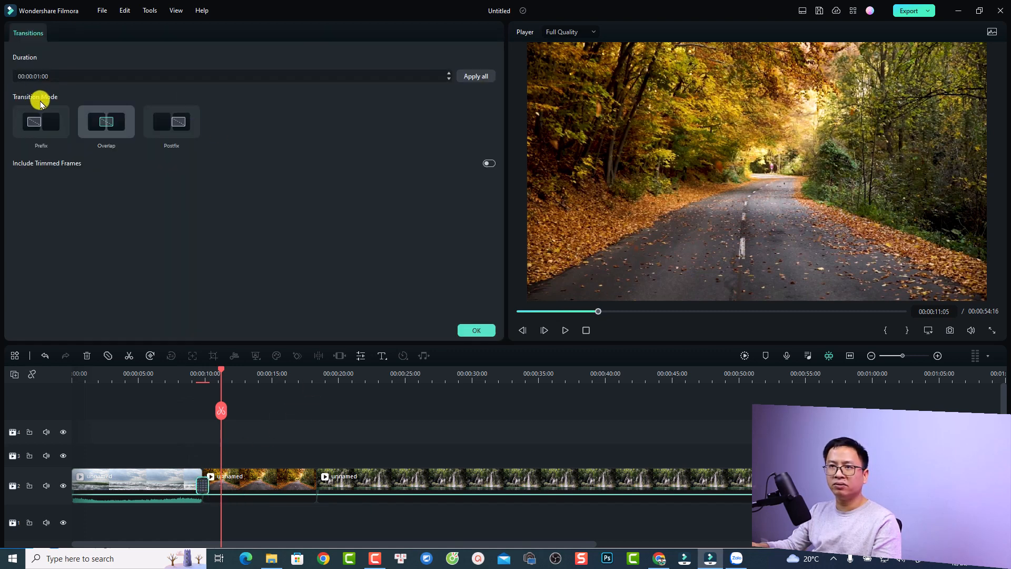
{"action": "left_click", "coordinate": [37, 120]}
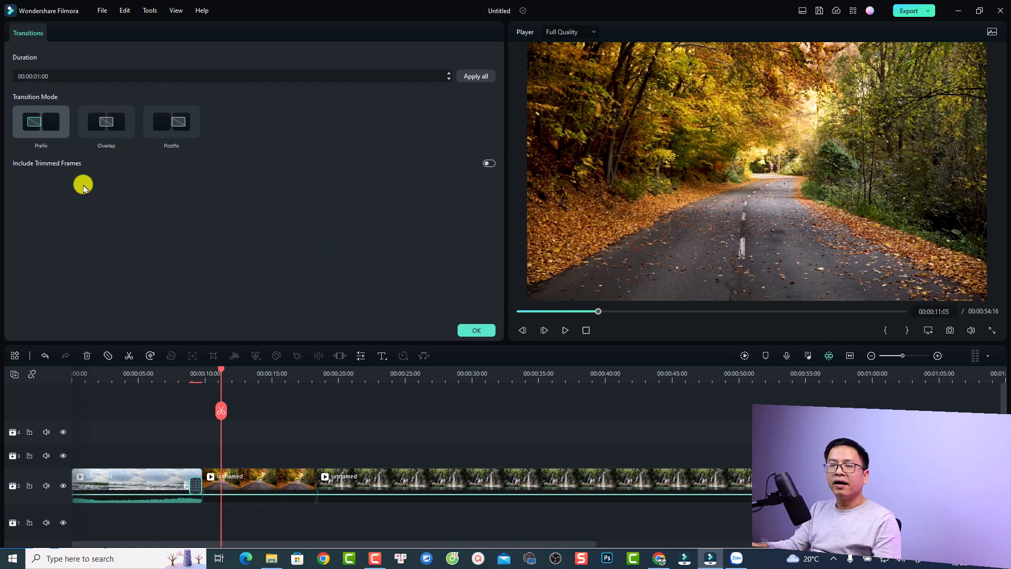
{"action": "left_click", "coordinate": [106, 125]}
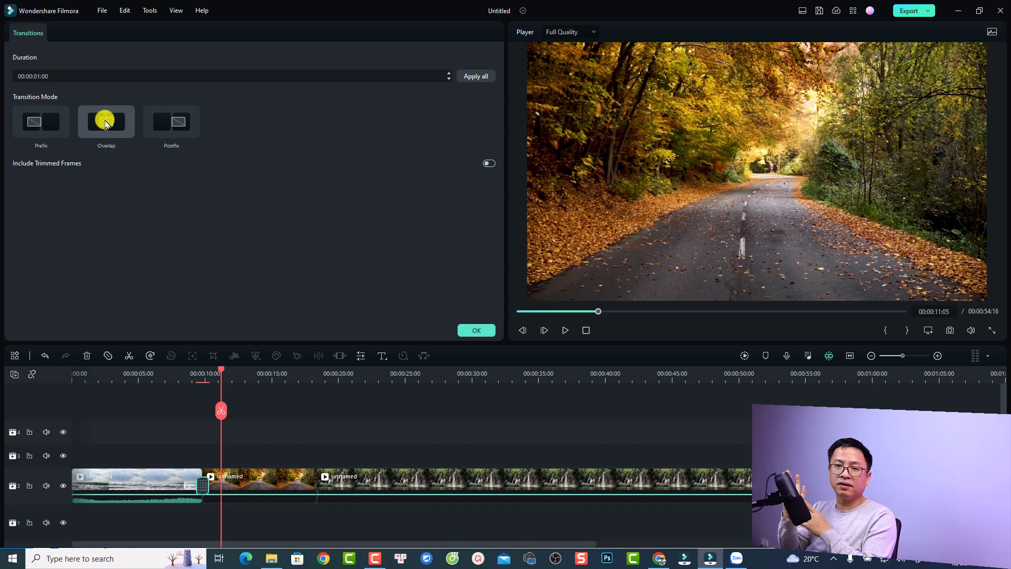
{"action": "left_click", "coordinate": [164, 122]}
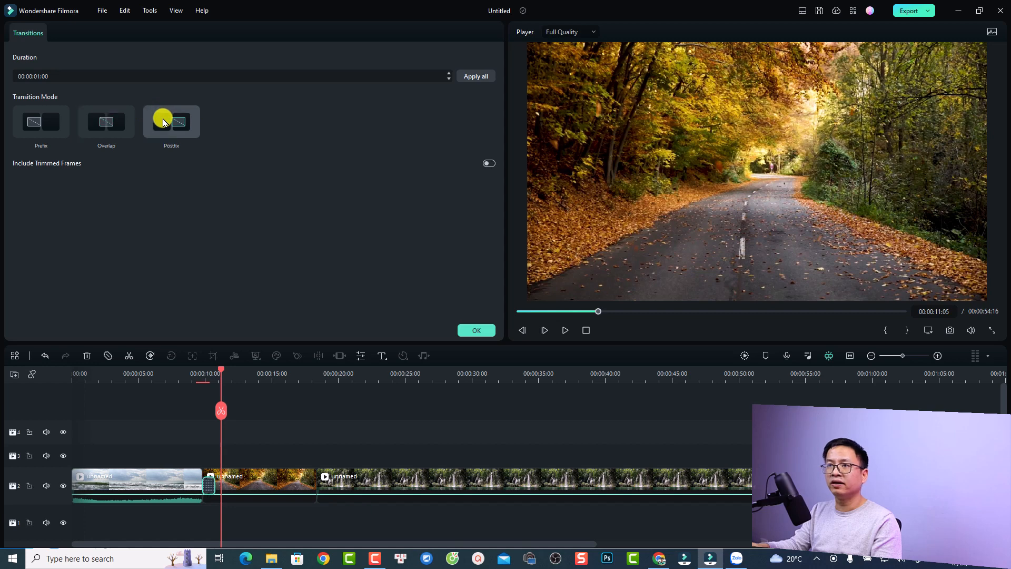
{"action": "left_click", "coordinate": [105, 124]}
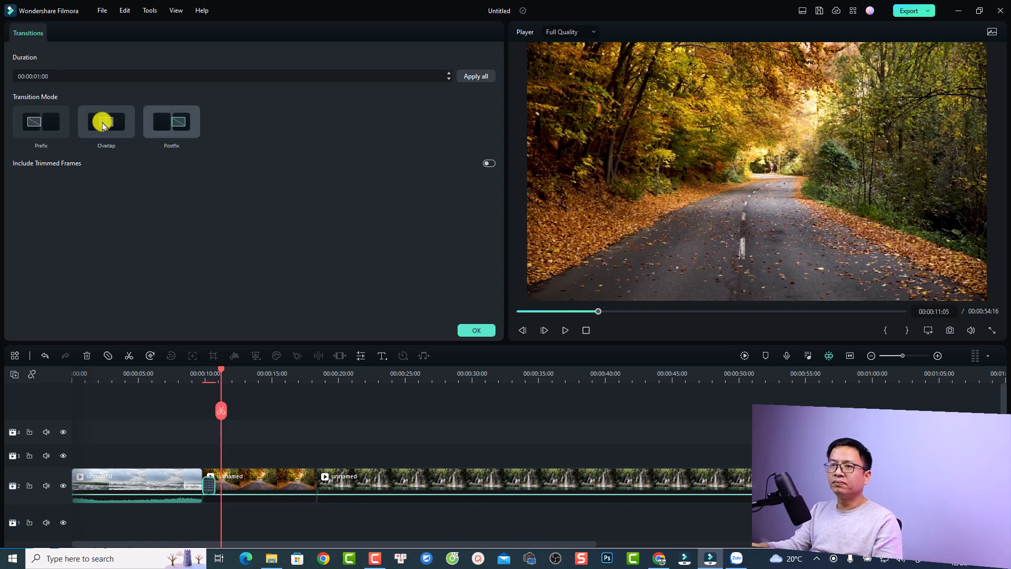
{"action": "left_click", "coordinate": [103, 126]}
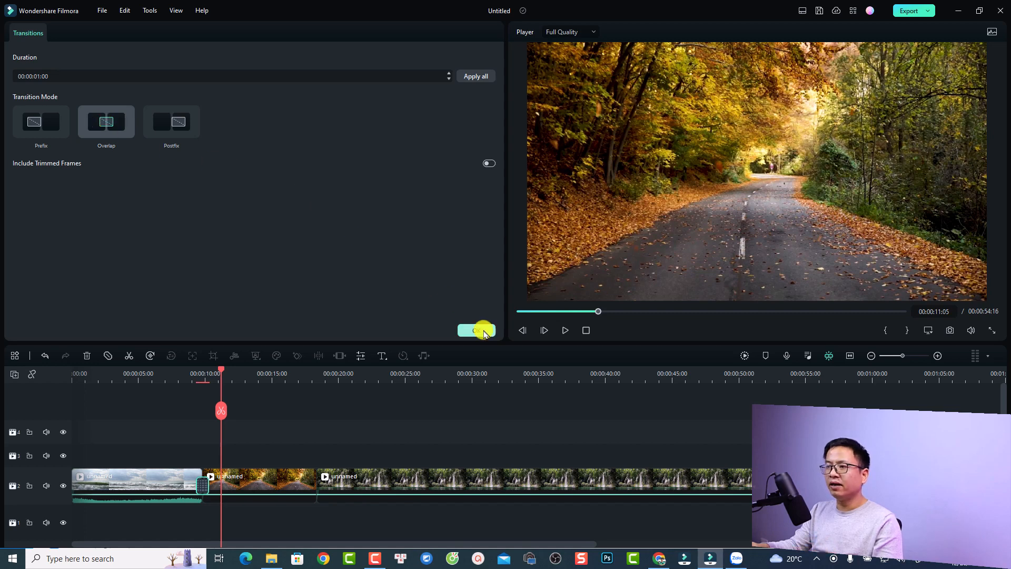
{"action": "left_click", "coordinate": [476, 330]}
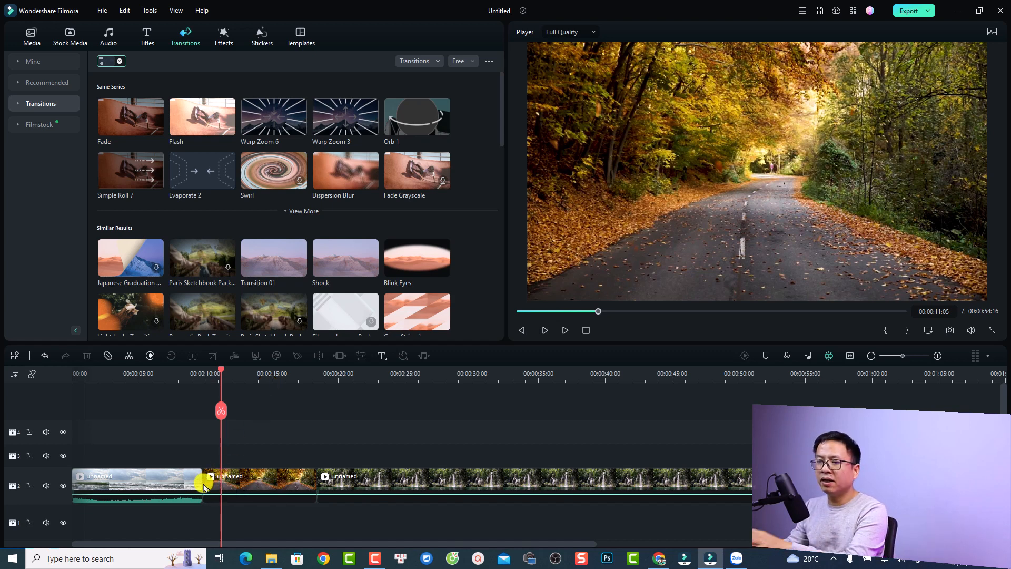
Select all the video clips on the timeline and apply the Flash transition to them at once
{"action": "left_click_drag", "start_coordinate": [435, 425], "coordinate": [158, 510]}
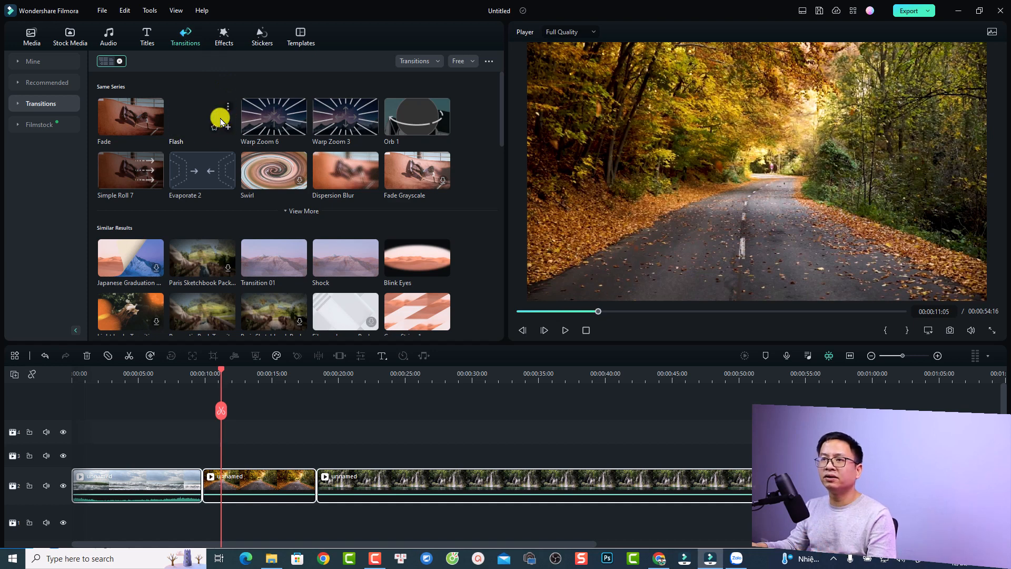
{"action": "right_click", "coordinate": [189, 120]}
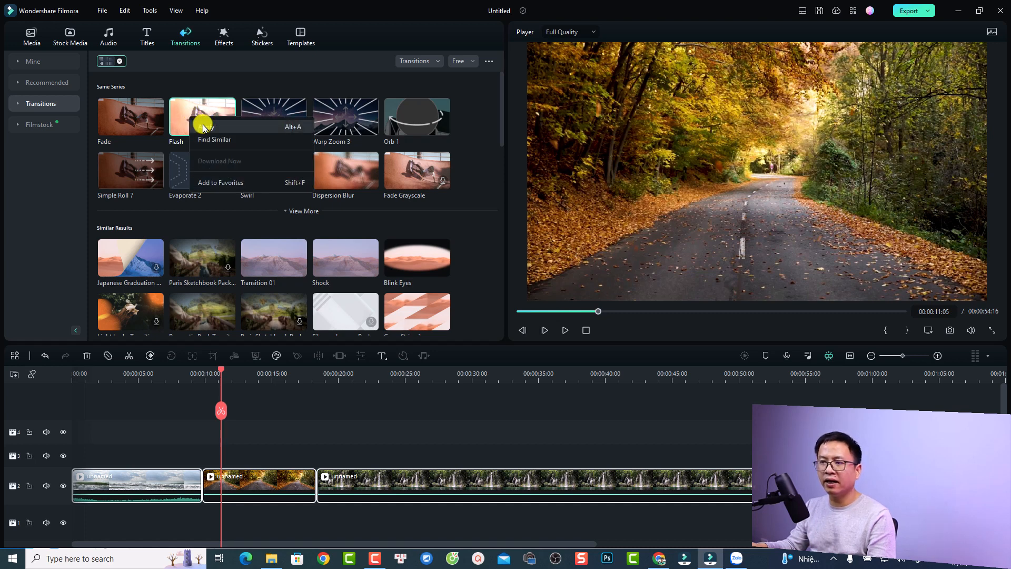
{"action": "left_click", "coordinate": [203, 128]}
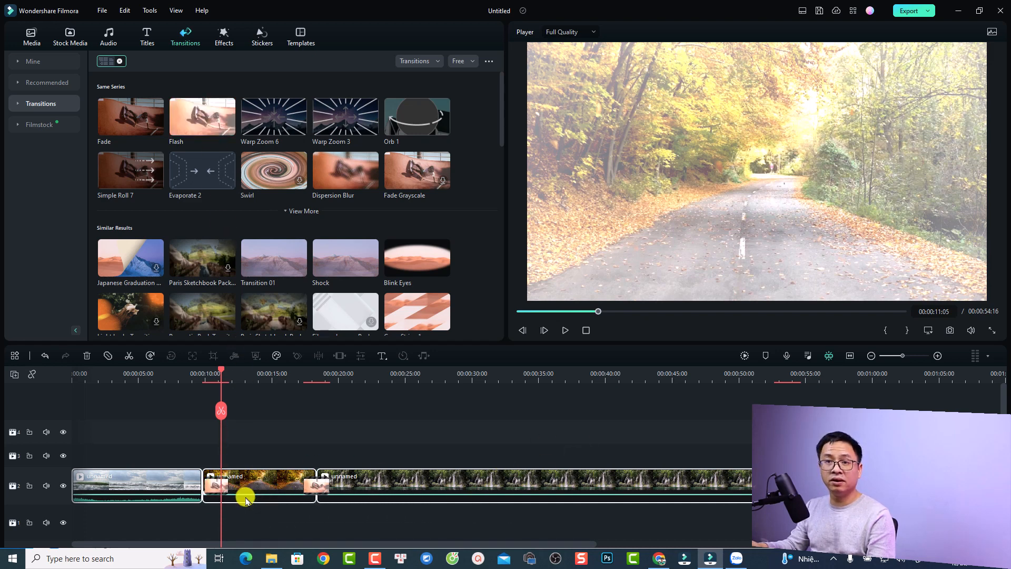
Play back the Flash transitions from the end of the ocean clip into the waterfall clip
{"action": "left_click", "coordinate": [192, 374]}
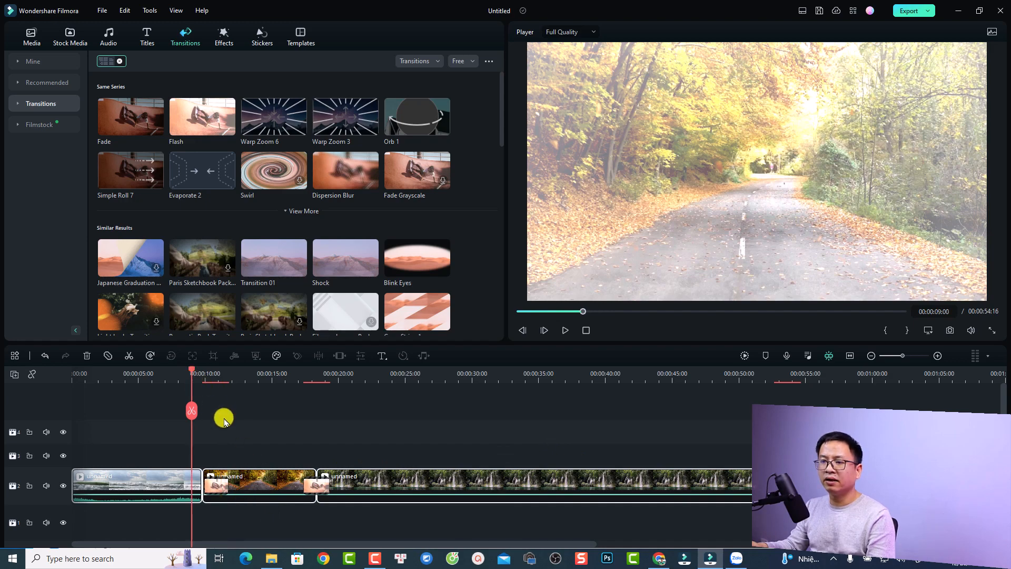
{"action": "key", "text": "space"}
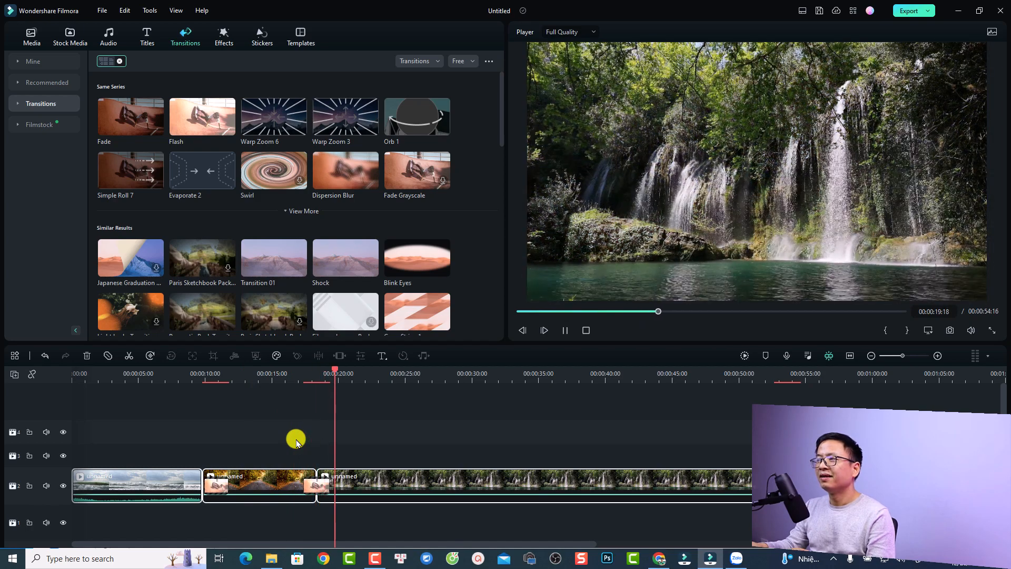
{"action": "key", "text": "space"}
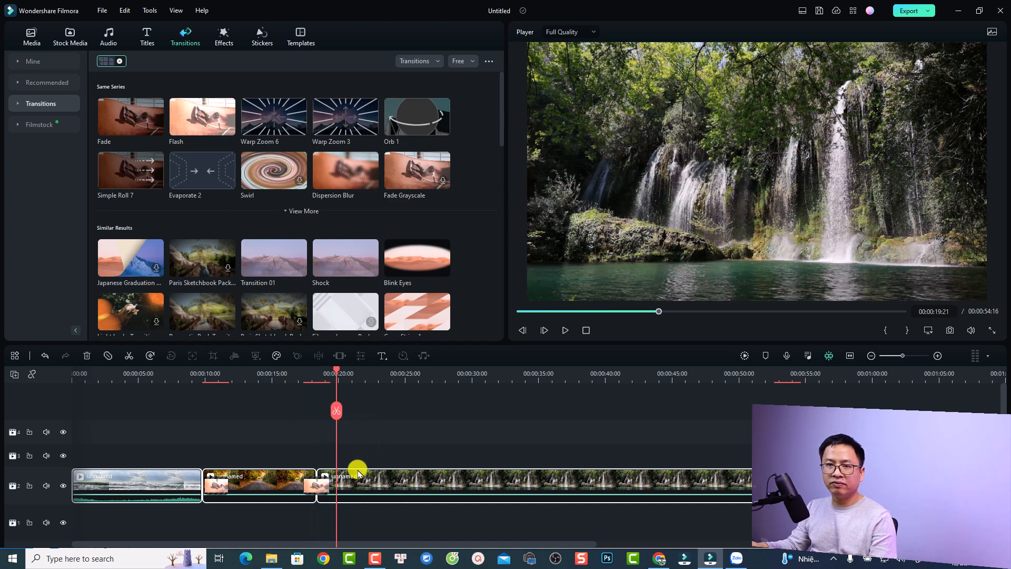
Set the duration of the Flash transition before the waterfall clip to 00:00:01:00 and apply it to all transitions
{"action": "double_click", "coordinate": [310, 490]}
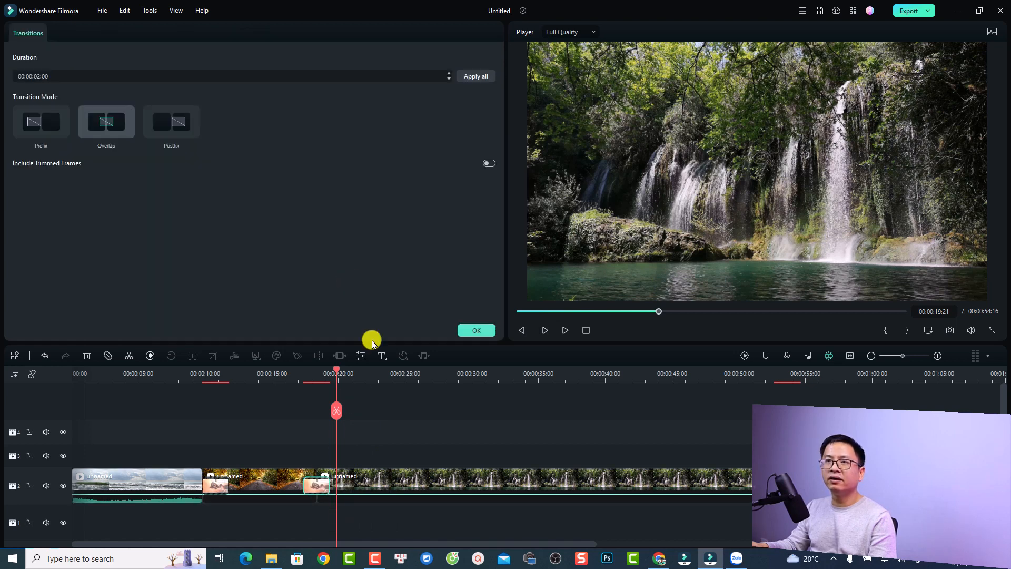
{"action": "left_click", "coordinate": [40, 76]}
{"action": "type", "text": "1"}
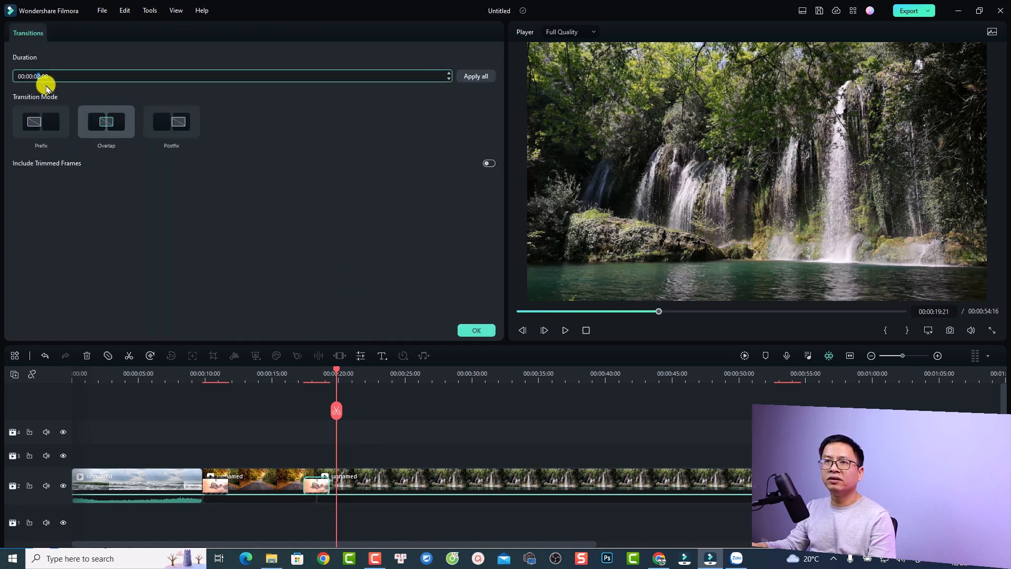
{"action": "key", "text": "Return"}
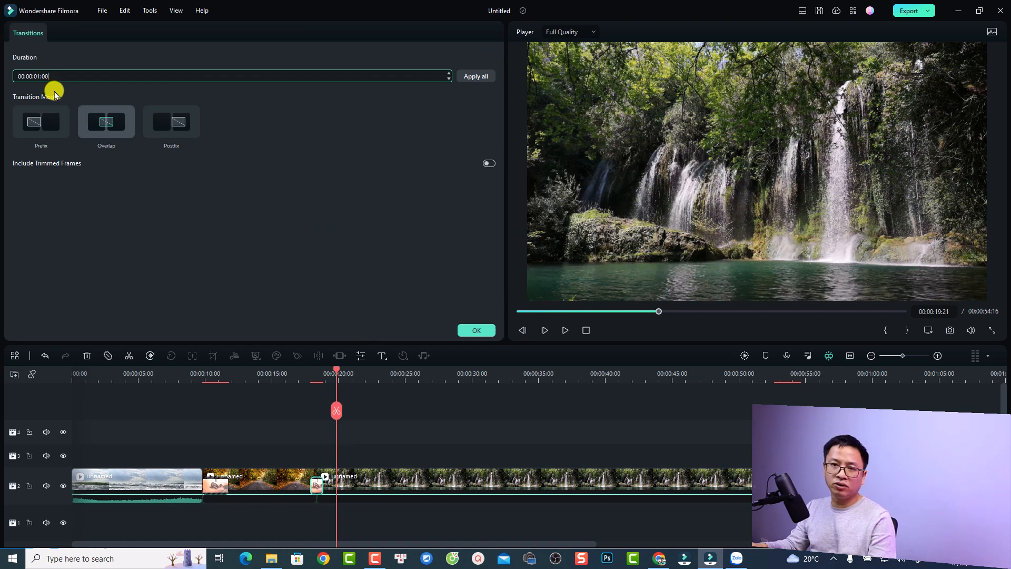
{"action": "left_click", "coordinate": [473, 78]}
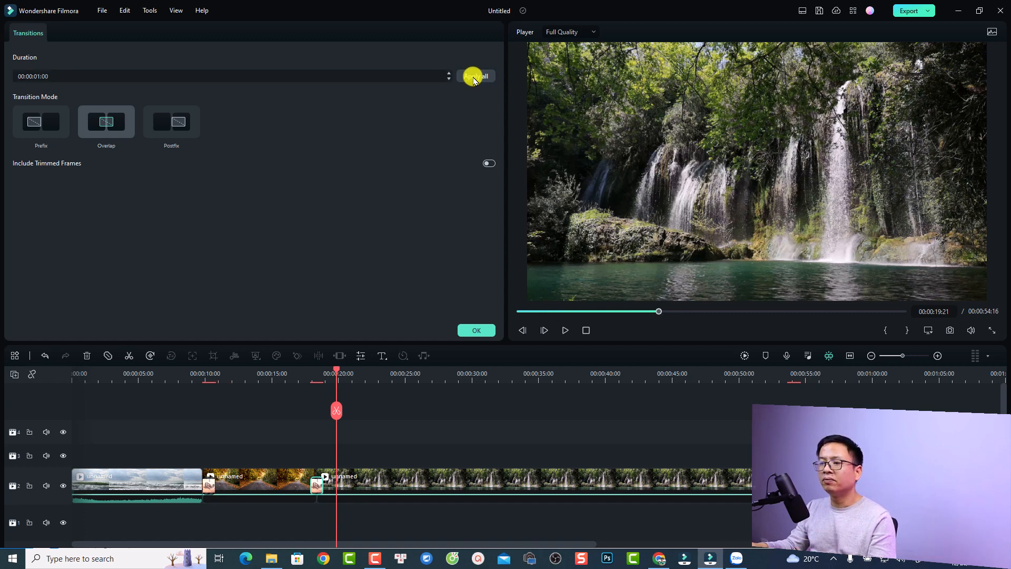
{"action": "mouse_move", "coordinate": [209, 493]}
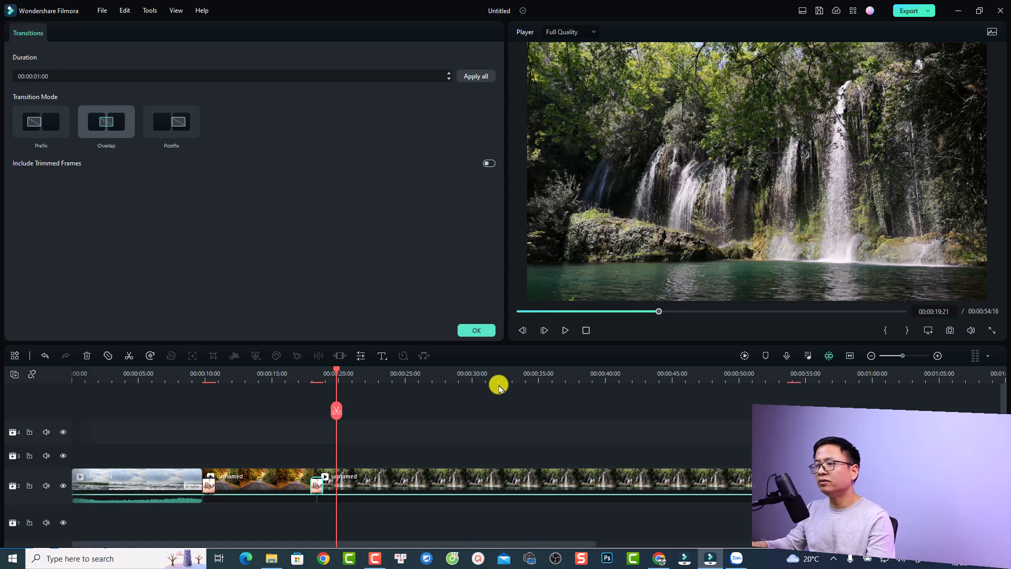
{"action": "left_click", "coordinate": [469, 331]}
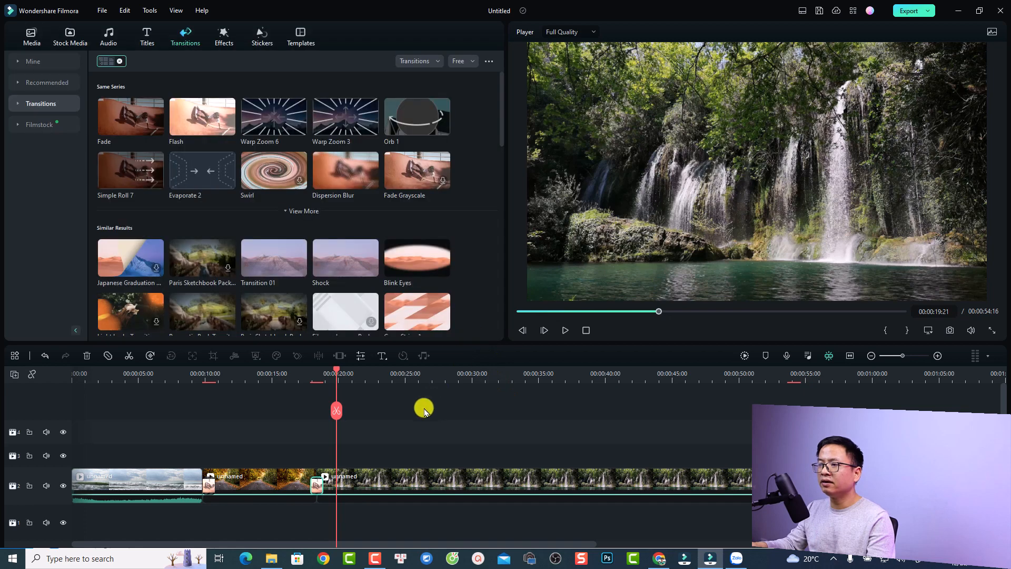
Delete the Flash transition between the autumn road and waterfall clips, and place the playhead at 00:00:18:04, just before that cut
{"action": "right_click", "coordinate": [316, 483]}
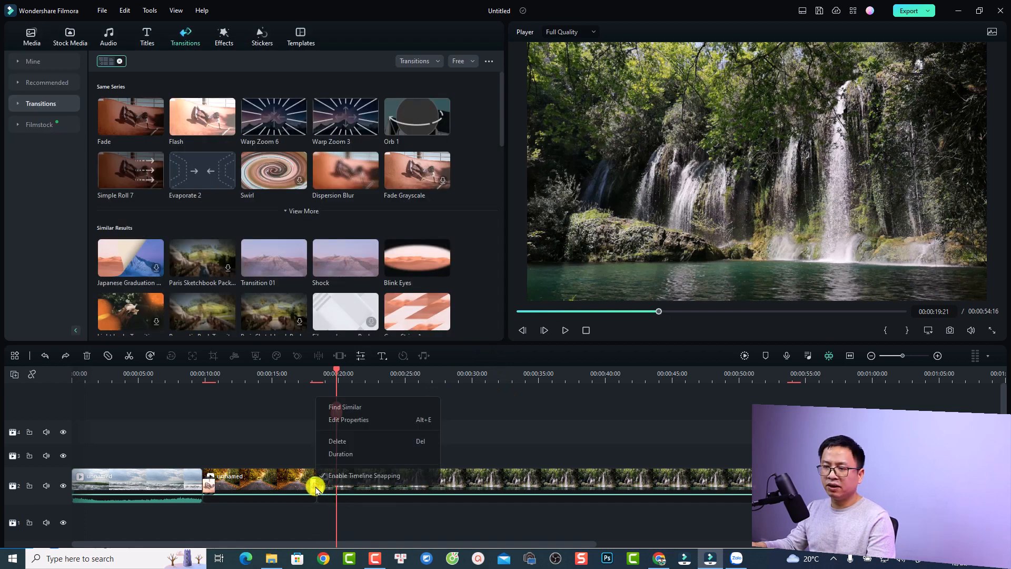
{"action": "left_click", "coordinate": [338, 441]}
{"action": "left_click", "coordinate": [308, 375]}
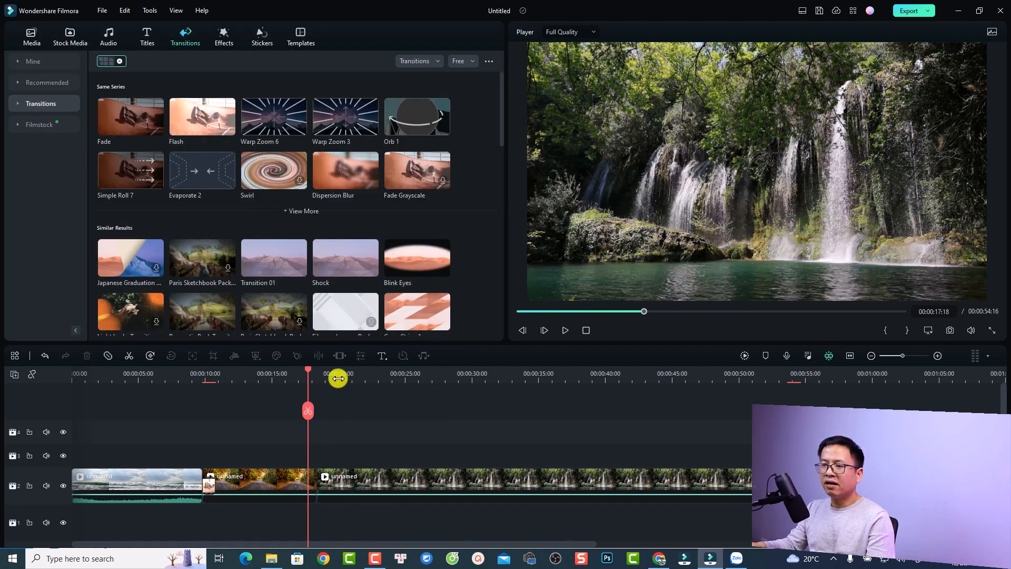
{"action": "left_click_drag", "start_coordinate": [343, 376], "coordinate": [550, 397]}
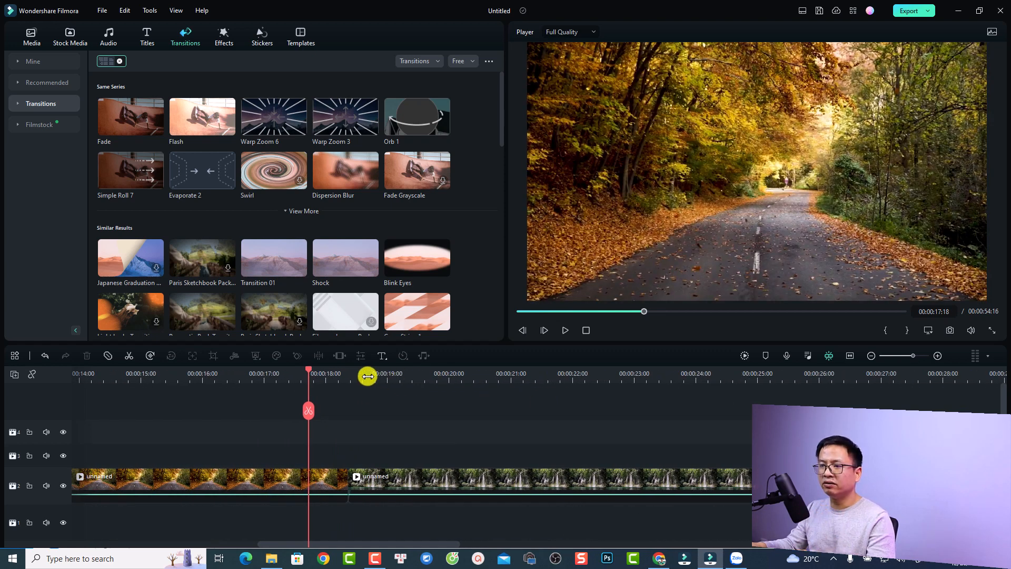
{"action": "left_click", "coordinate": [334, 376]}
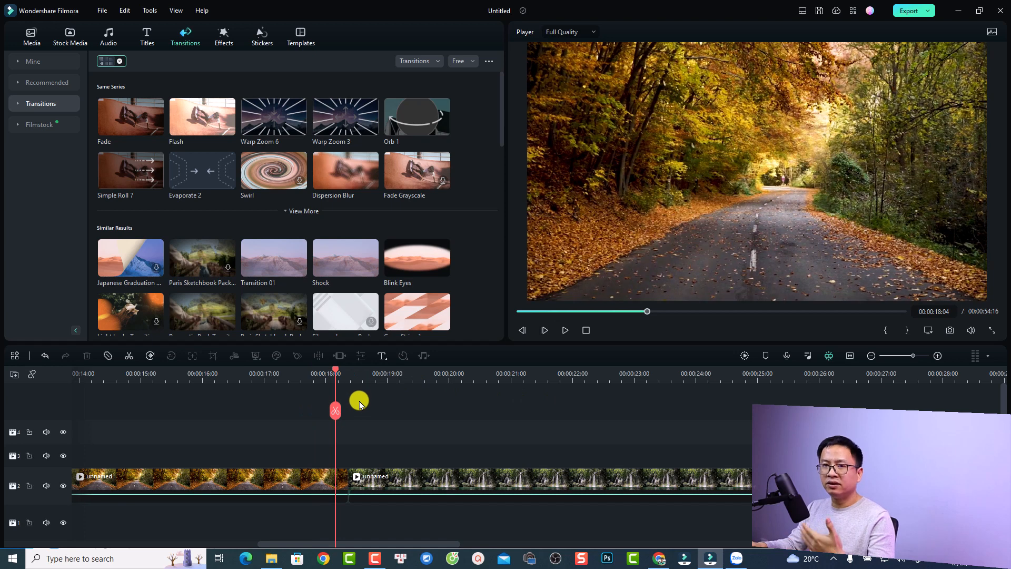
Add the Light Leak 2 overlay on the track above the video, starting at the cut to the waterfall clip
{"action": "left_click", "coordinate": [225, 38]}
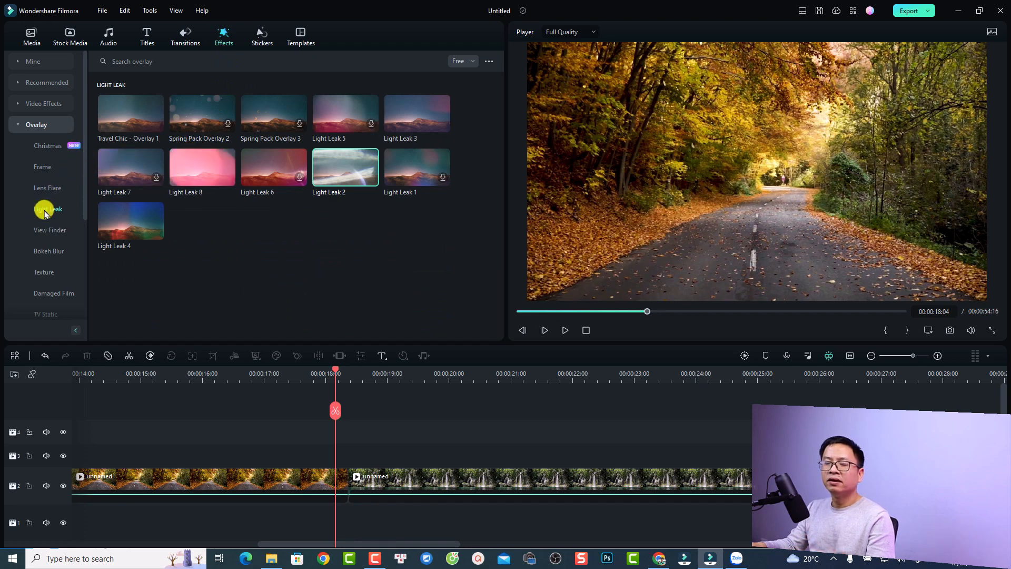
{"action": "mouse_move", "coordinate": [345, 179]}
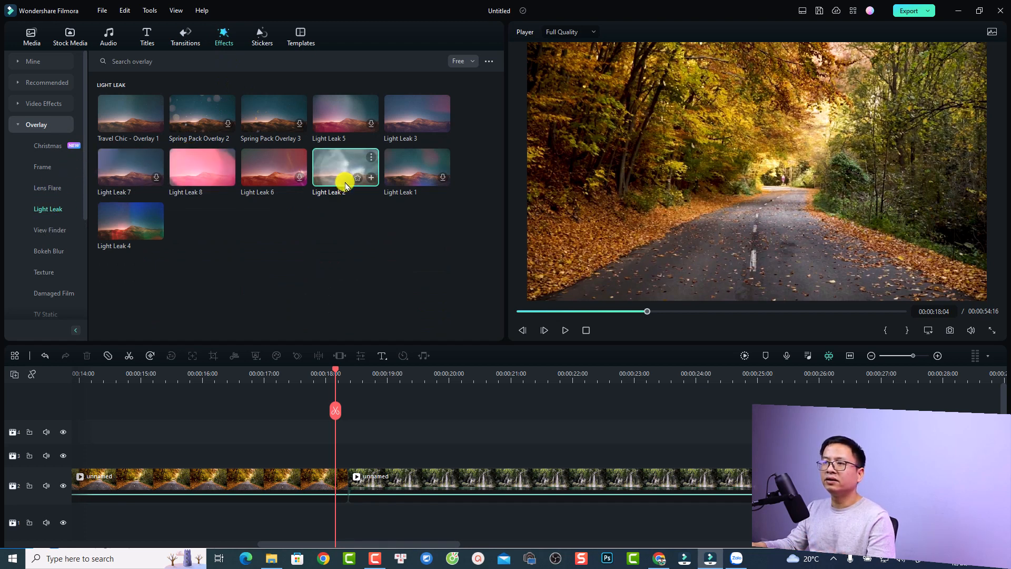
{"action": "left_click_drag", "start_coordinate": [345, 184], "coordinate": [349, 450]}
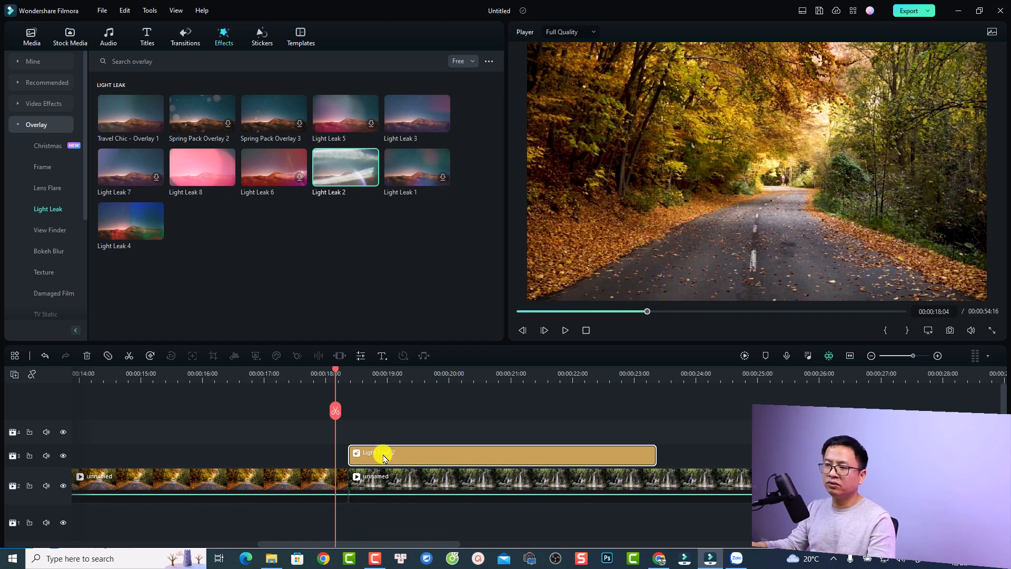
Set the duration of the Light Leak 2 overlay to 00:00:01:00
{"action": "right_click", "coordinate": [383, 457]}
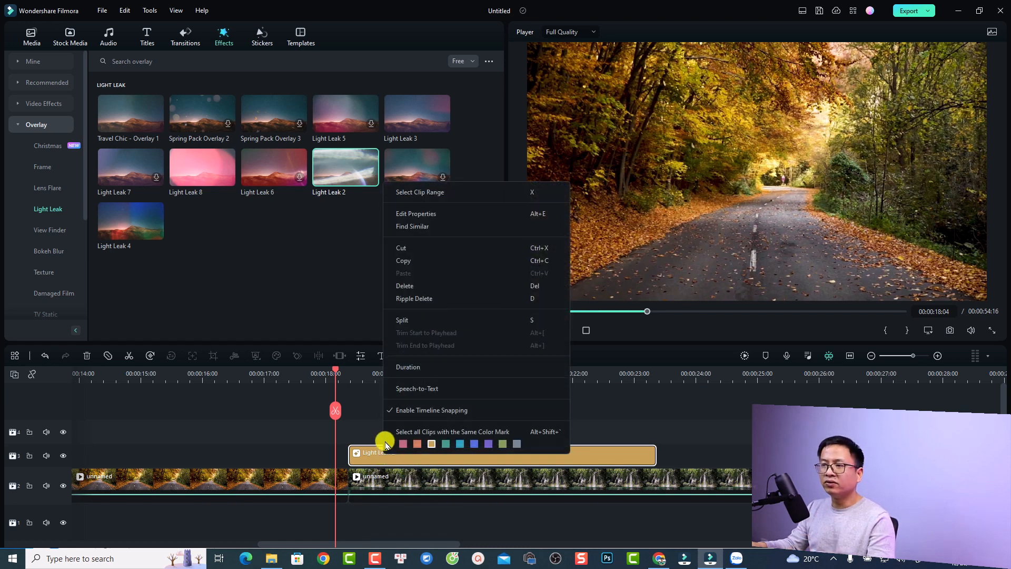
{"action": "left_click", "coordinate": [408, 367]}
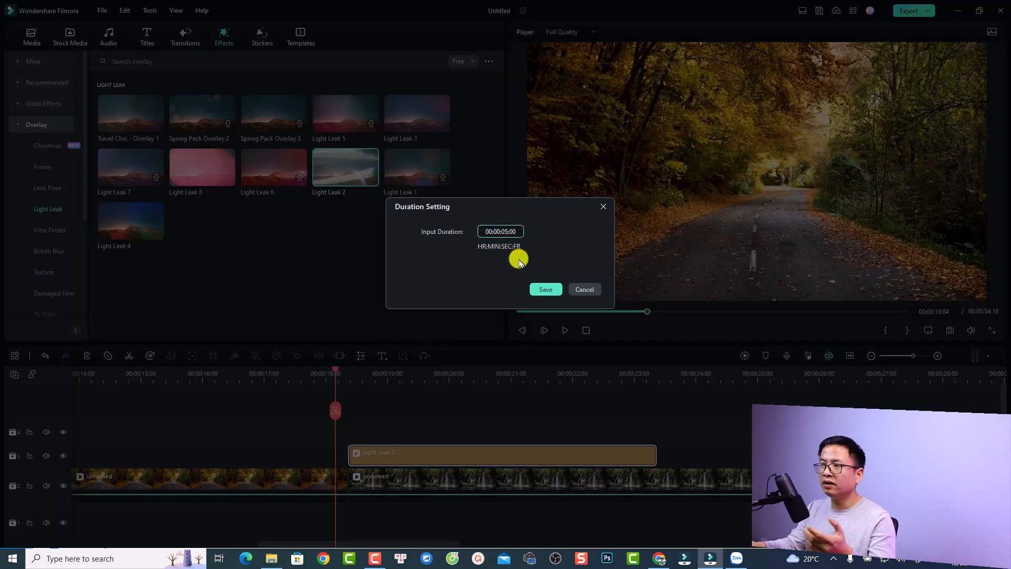
{"action": "type", "text": "1"}
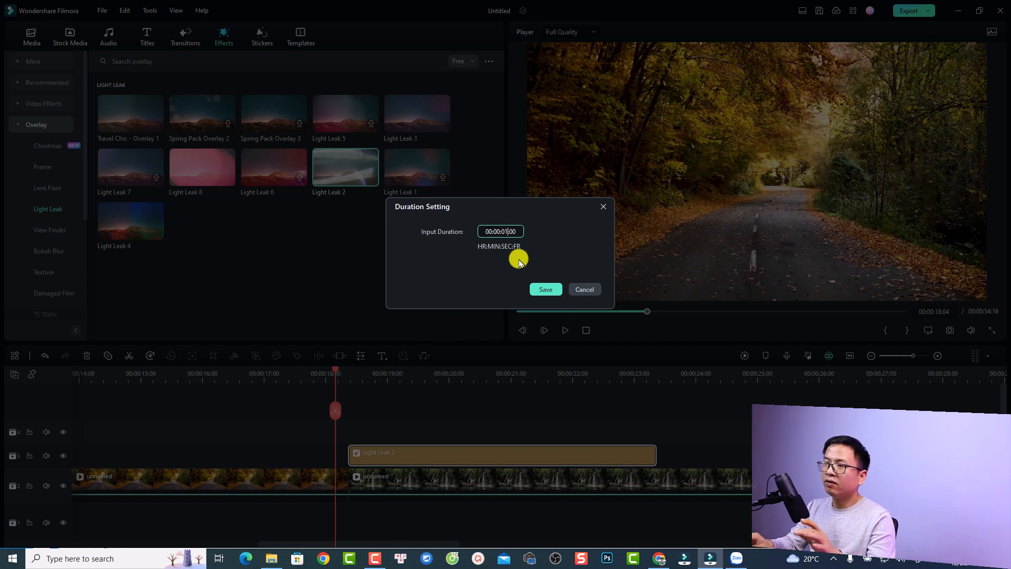
{"action": "left_click", "coordinate": [543, 289]}
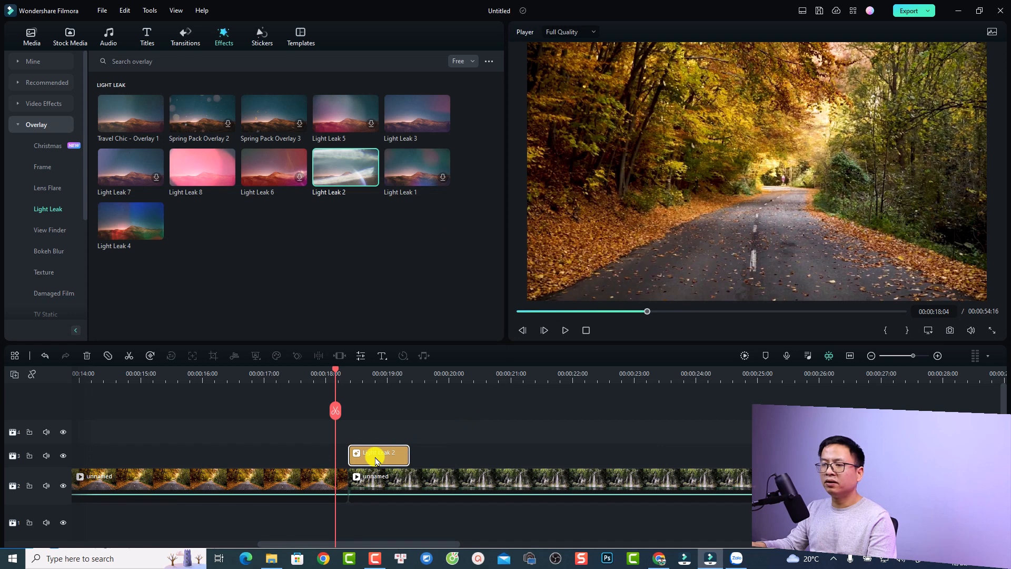
Center the Light Leak 2 overlay over the cut between the autumn road and waterfall clips, and play back that section
{"action": "left_click_drag", "start_coordinate": [376, 460], "coordinate": [342, 461]}
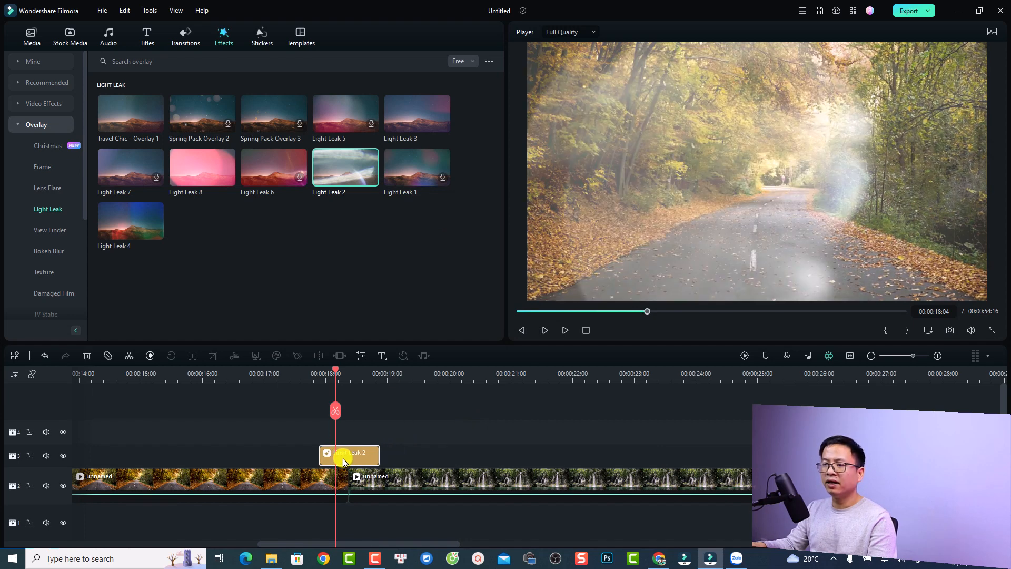
{"action": "left_click", "coordinate": [272, 373]}
{"action": "key", "text": "space"}
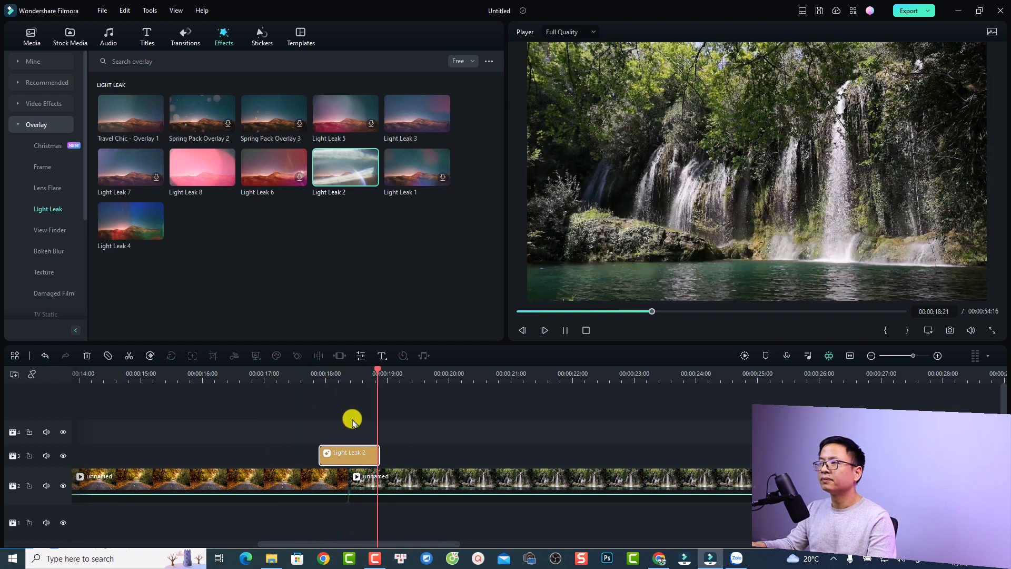
{"action": "key", "text": "space"}
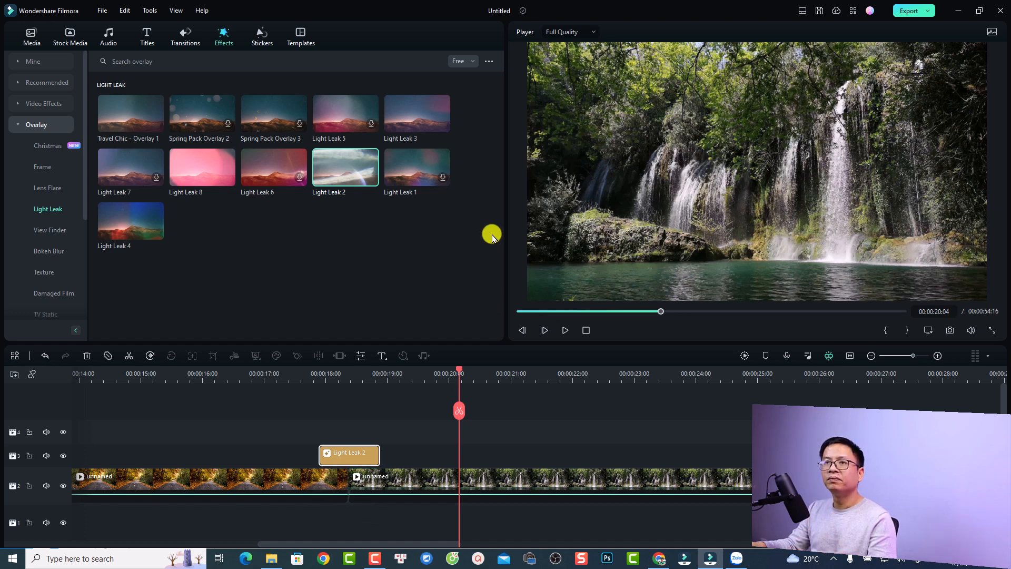
Add a Dissolve transition at the cut between the autumn road and waterfall clips, and preview it from 00:00:17:10
{"action": "left_click", "coordinate": [182, 37]}
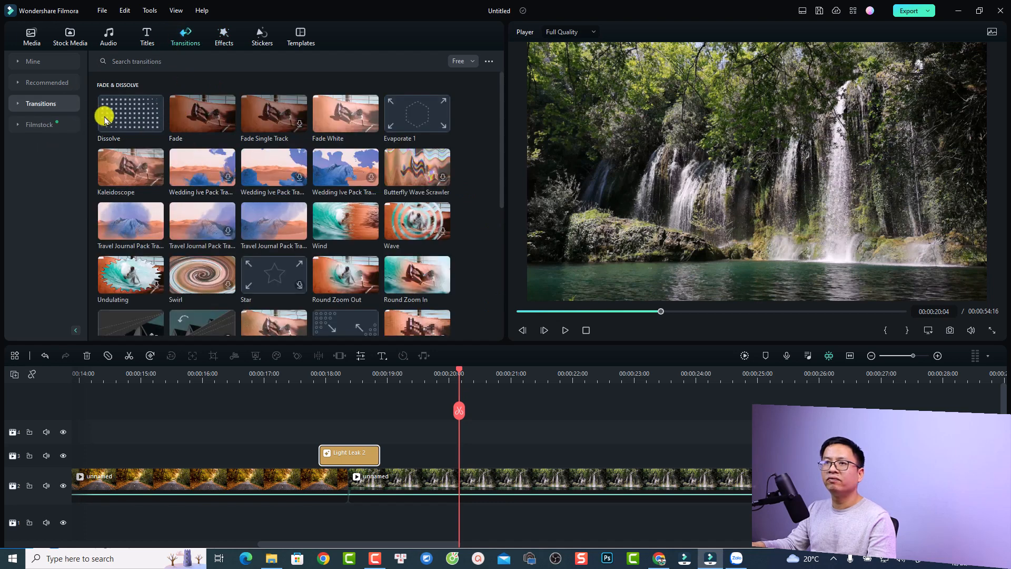
{"action": "left_click_drag", "start_coordinate": [105, 119], "coordinate": [380, 489]}
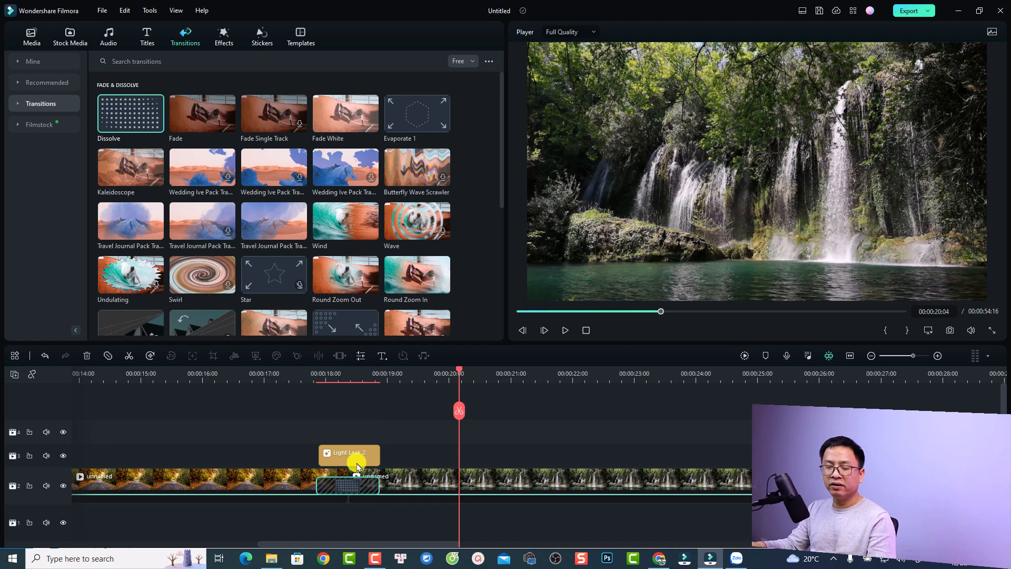
{"action": "left_click", "coordinate": [288, 376]}
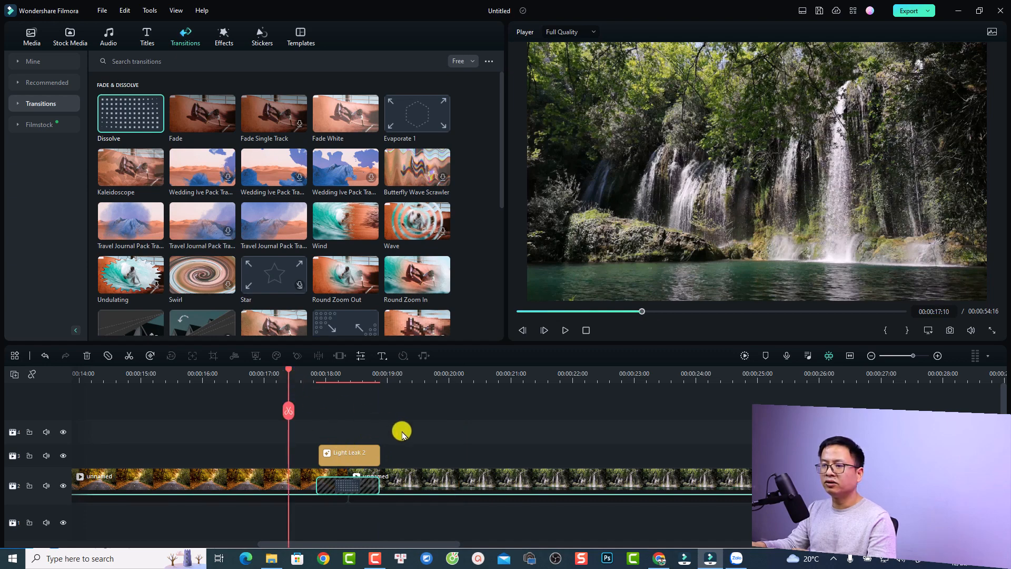
{"action": "key", "text": "space"}
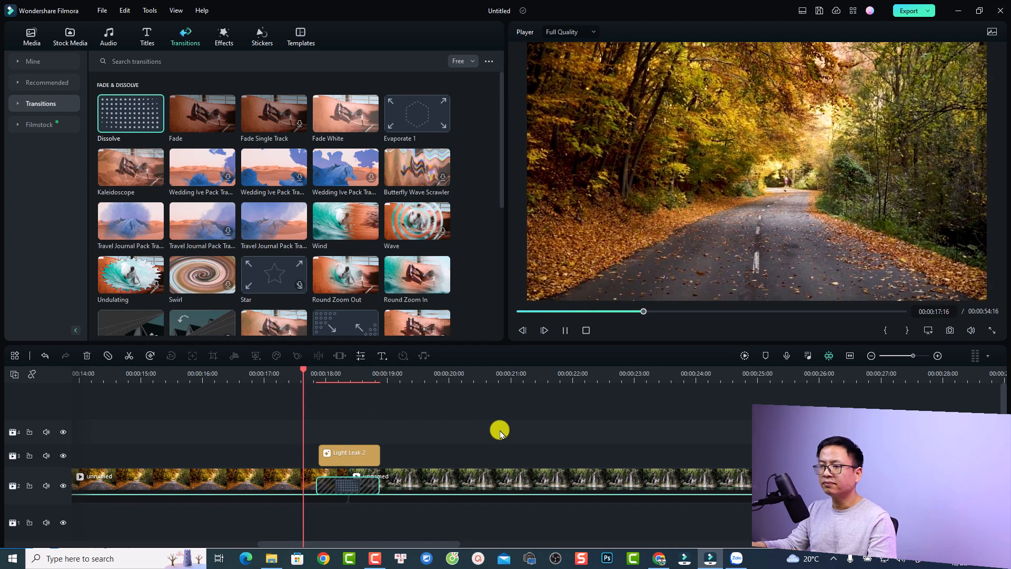